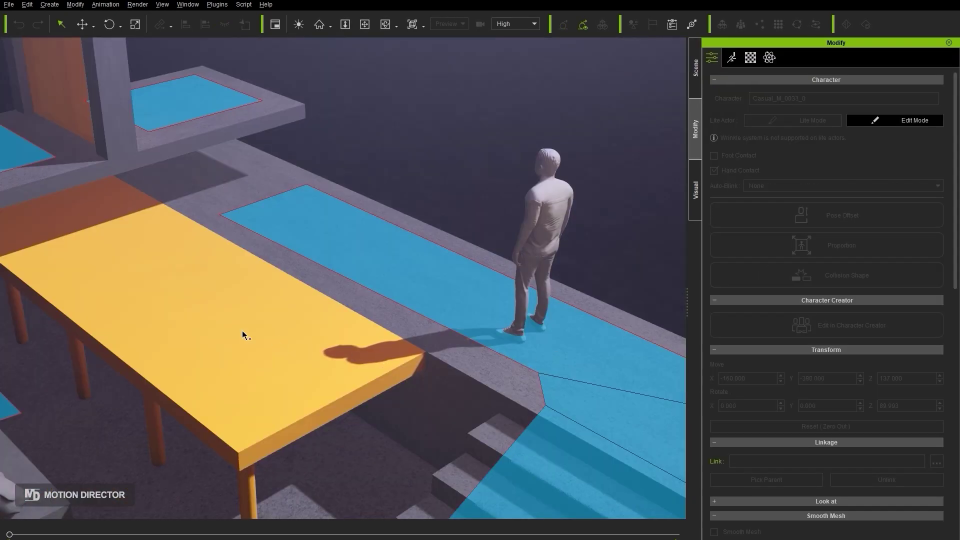
- Walk the character to a point on the table, then along the blue walkway
left_click(242, 331)
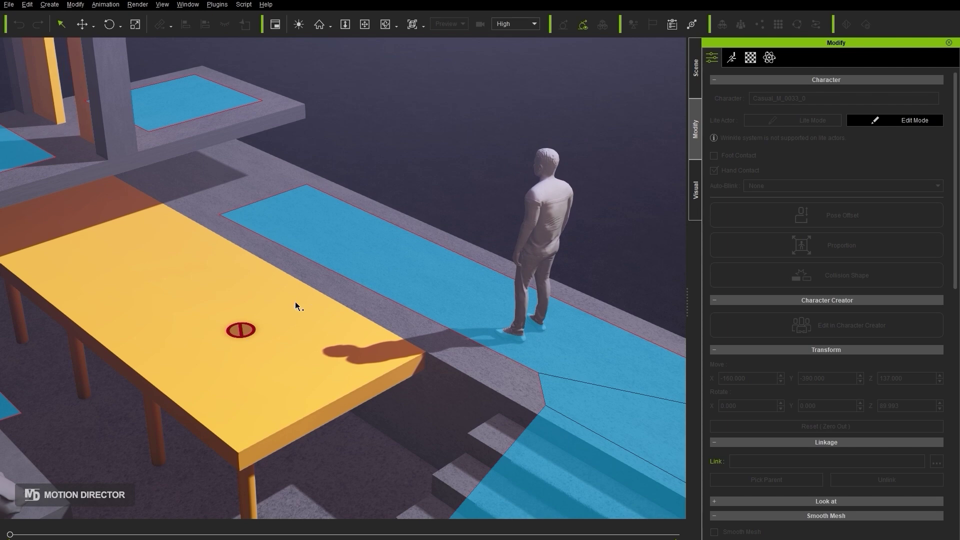
left_click(347, 277)
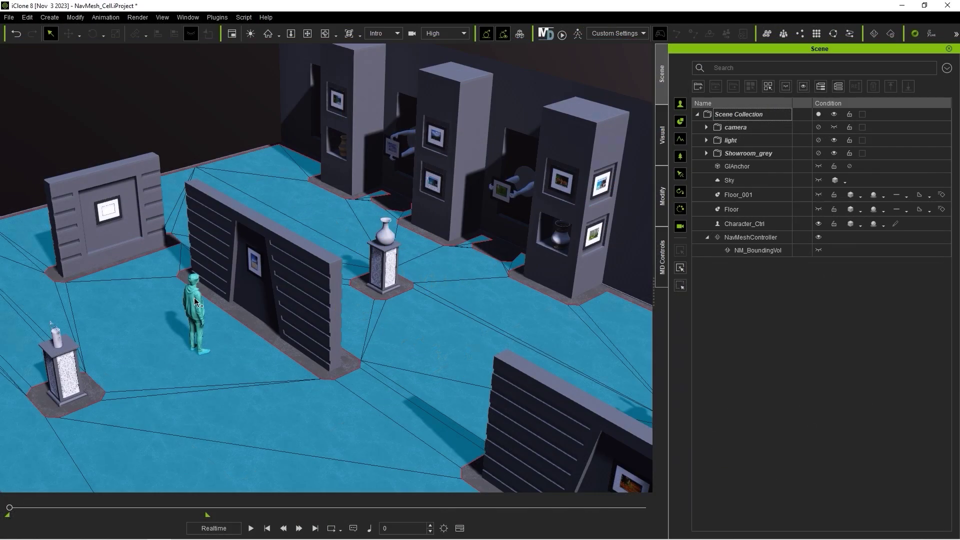
- Toggle Character_Ctrl's NavMesh Effect in MD Controls and test-walk it to a waypoint
left_click(195, 302)
left_click(662, 248)
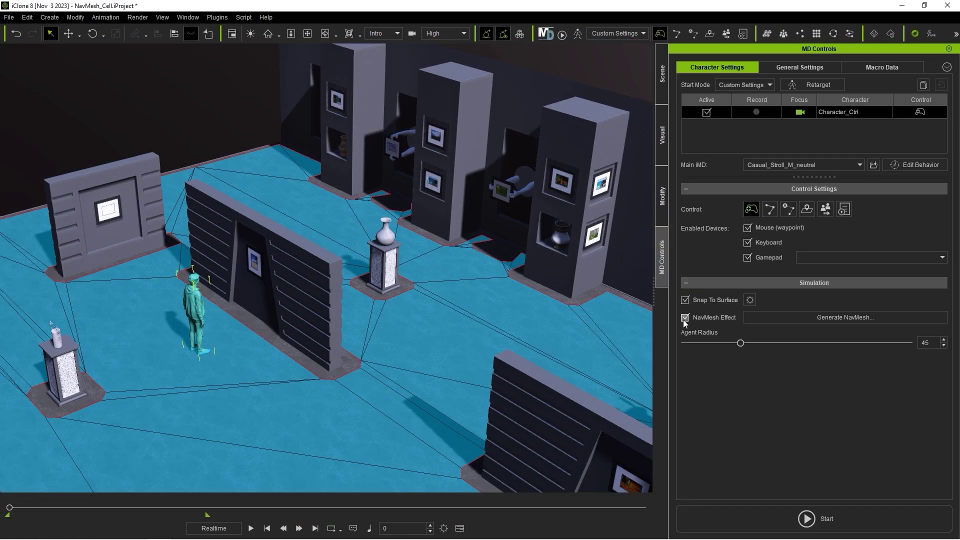
left_click(685, 318)
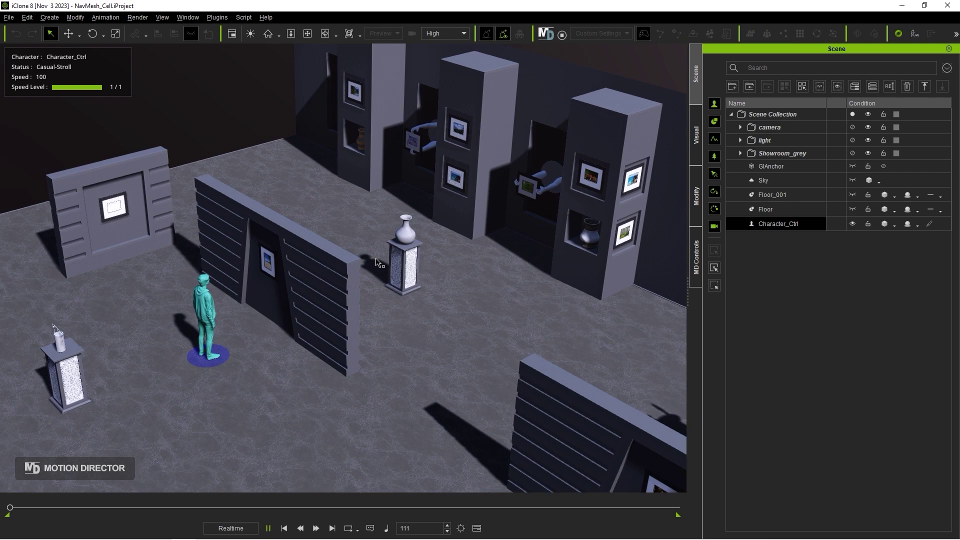
left_click(377, 260)
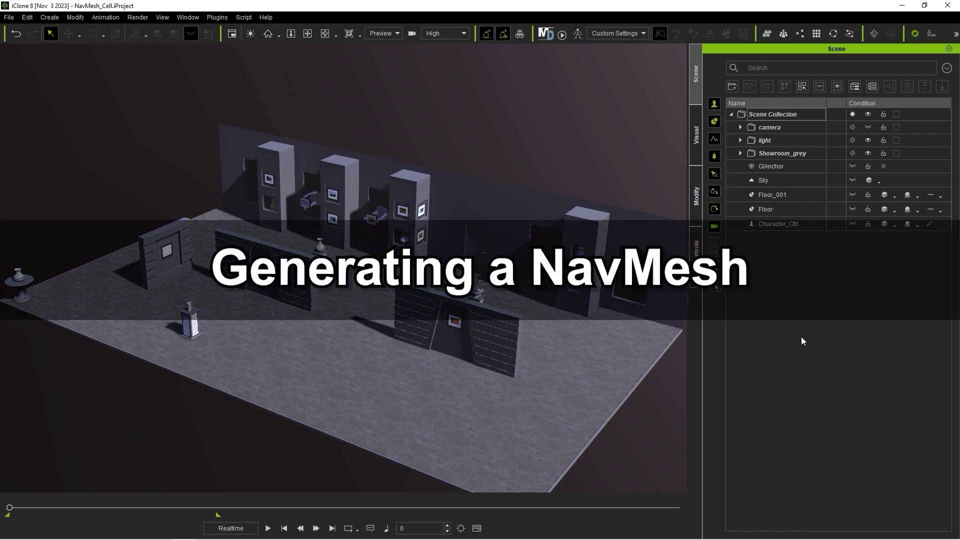
- Generate a NavMesh over the whole showroom scene
left_click(54, 18)
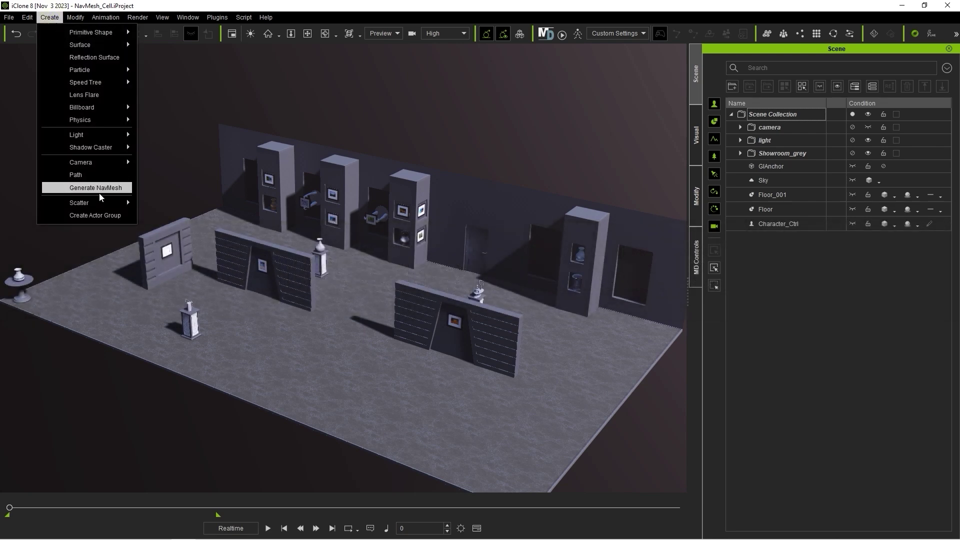
left_click(872, 356)
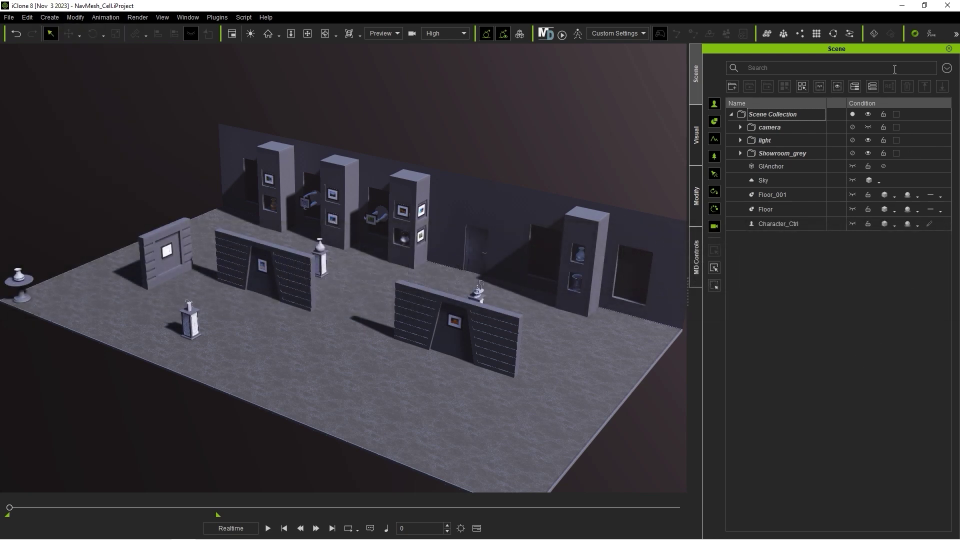
left_click(877, 32)
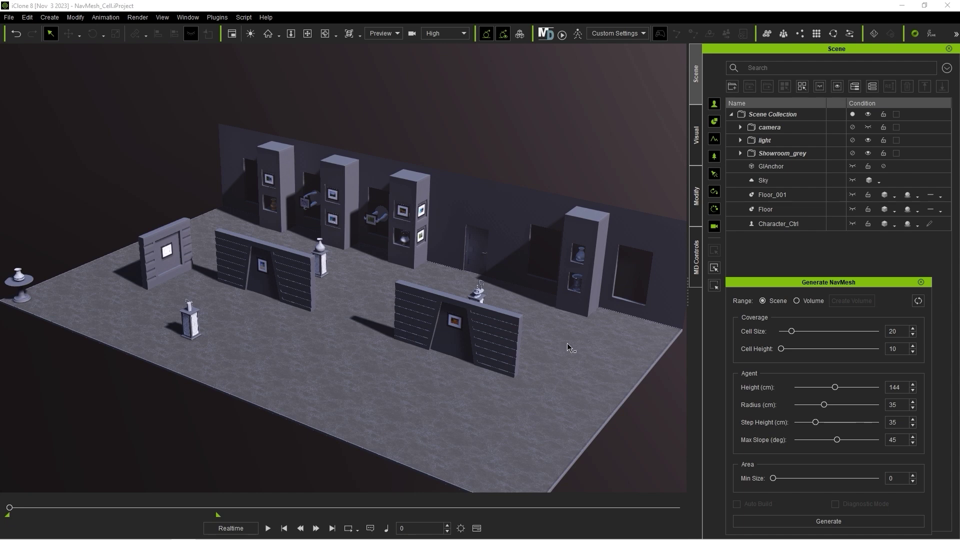
left_click(847, 521)
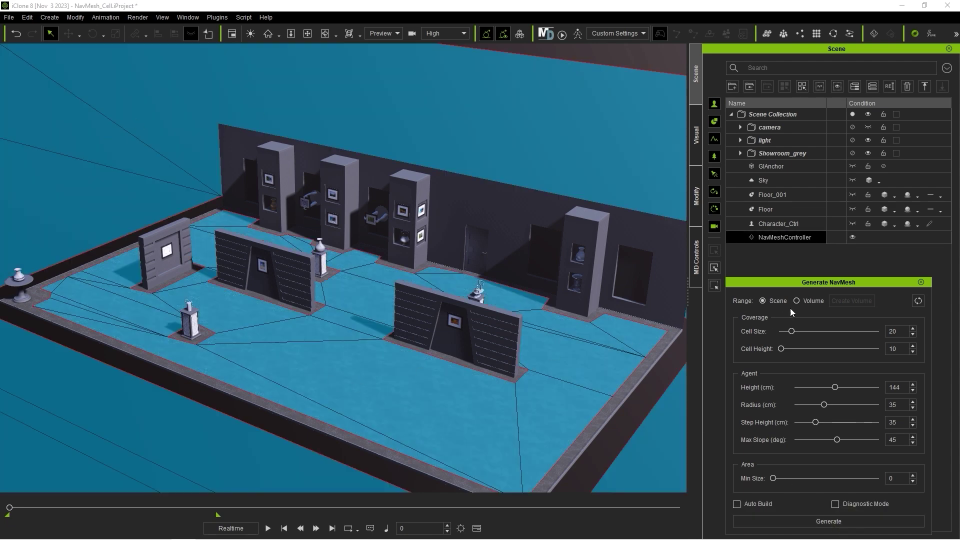
- Set Range to Volume, enlarge the new bounding volume around the floor, and regenerate
left_click(810, 300)
left_click(861, 303)
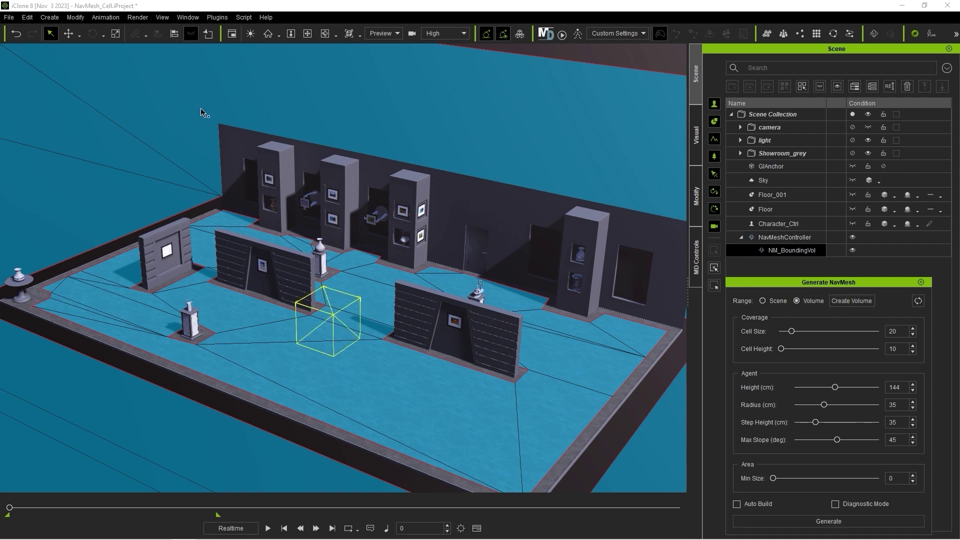
key("r")
left_click_drag(326, 321, 146, 194)
key("w")
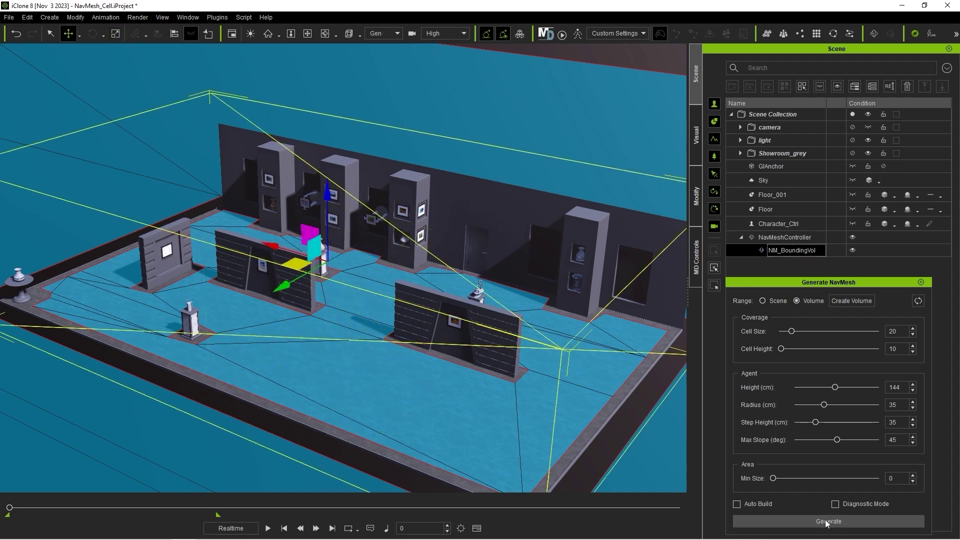
left_click(845, 524)
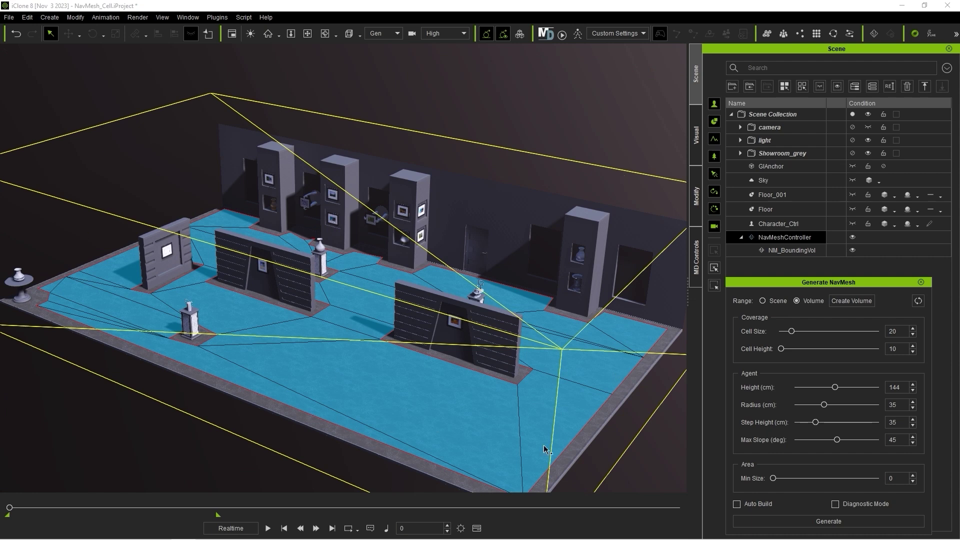
left_click(834, 504)
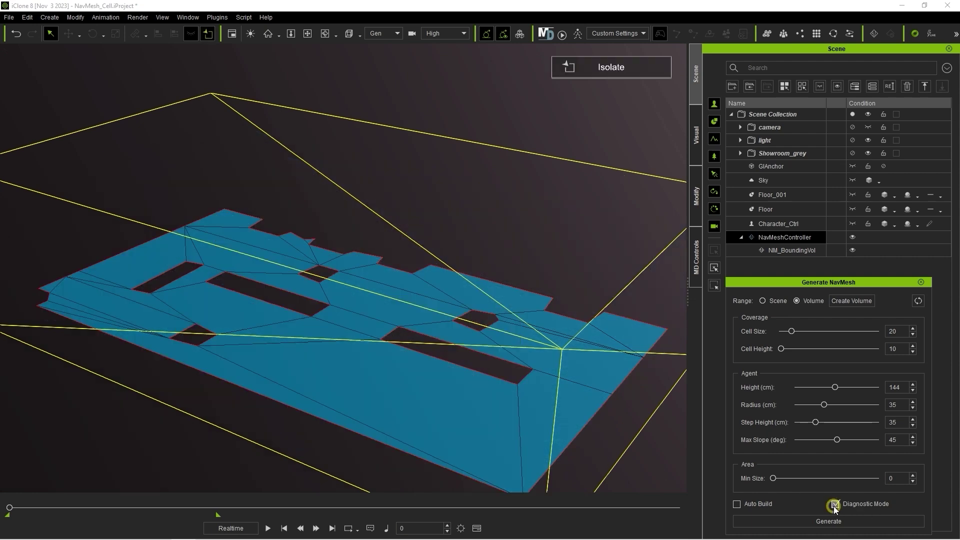
right_click_drag(563, 400, 509, 372)
left_click(835, 504)
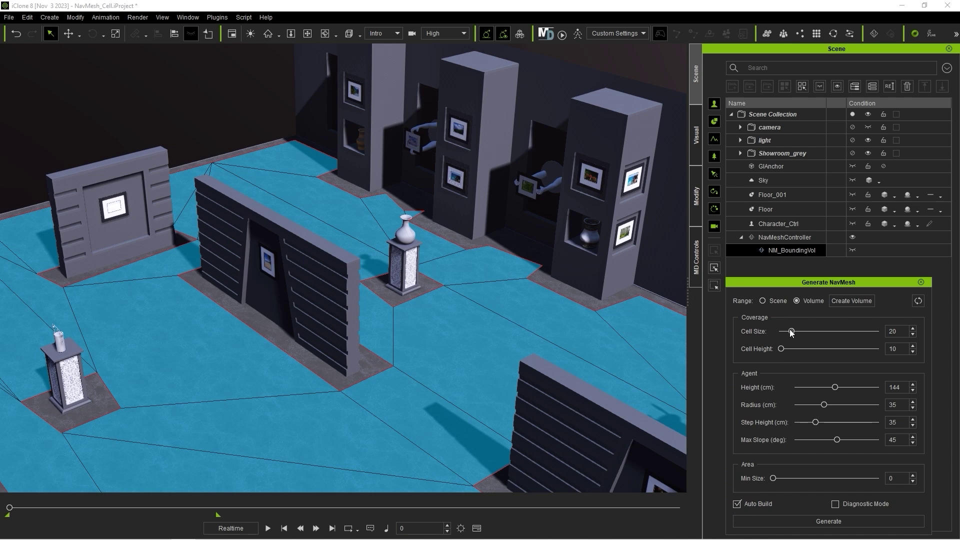
- Coarsen the NavMesh Cell Size to 71, then refine it back to 10
left_click_drag(792, 332, 845, 339)
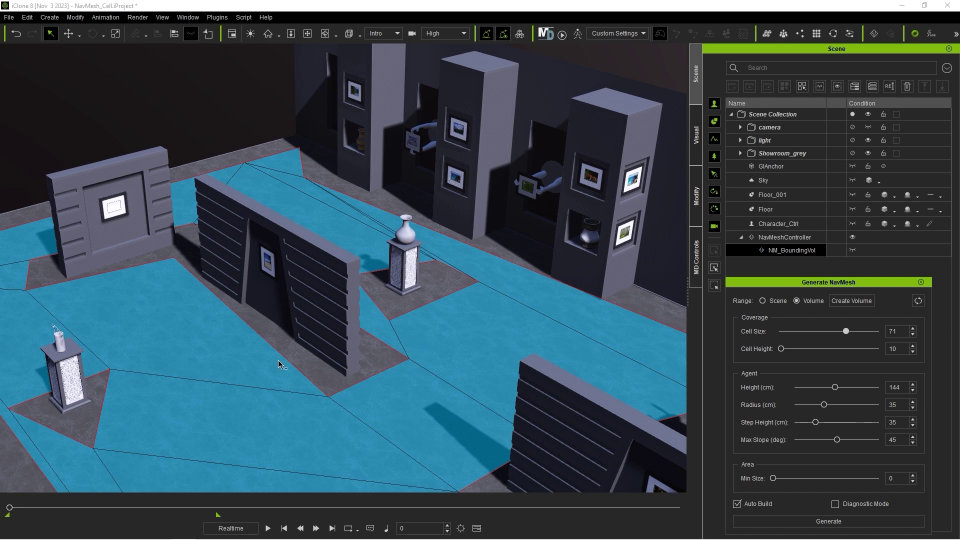
left_click_drag(845, 332, 773, 330)
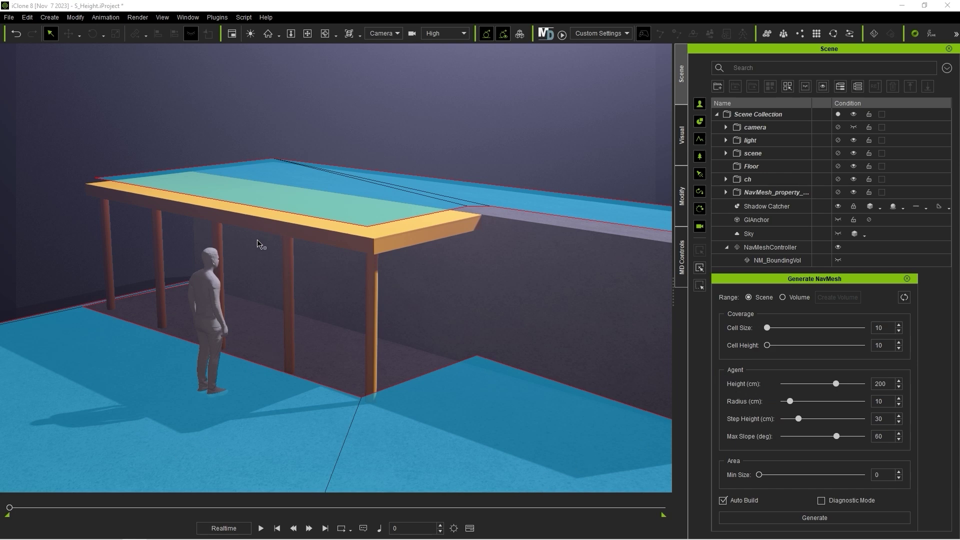
- Lower agent Height from 200 to 54 cm and walk the character under the roof
key("space")
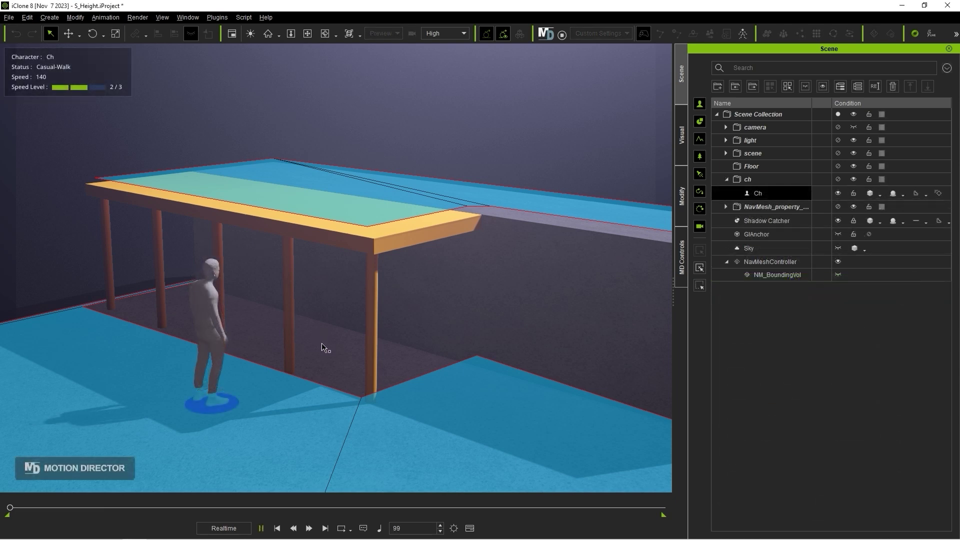
left_click(326, 344)
key("space")
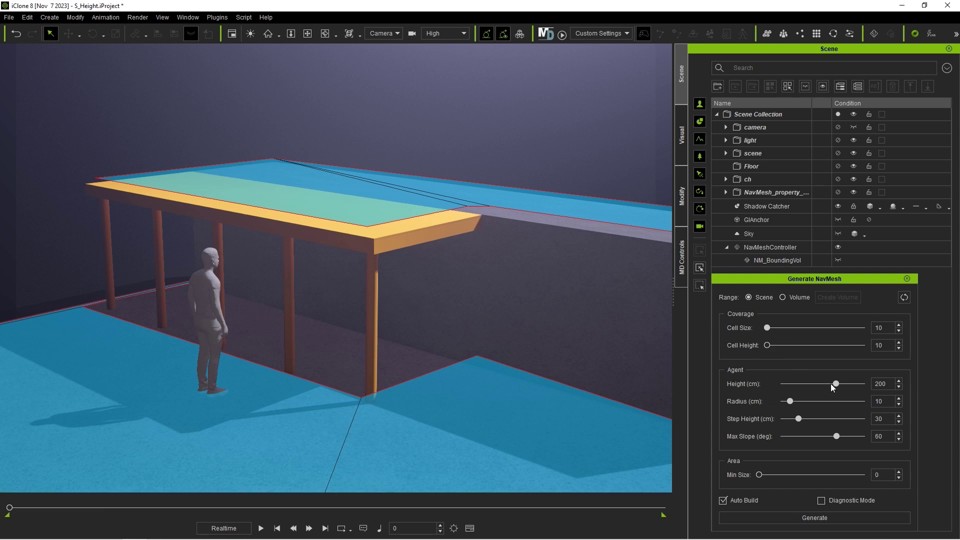
left_click_drag(832, 387, 799, 390)
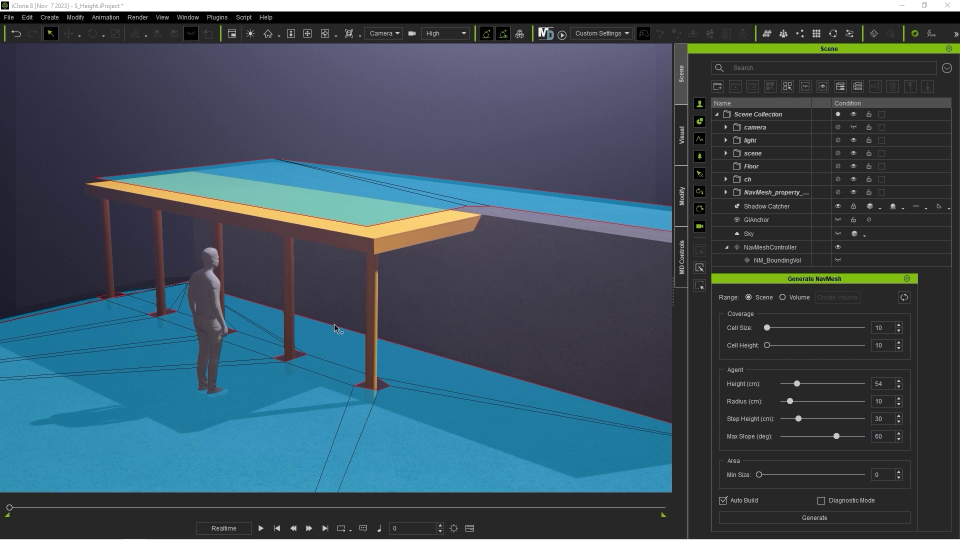
key("space")
left_click(334, 340)
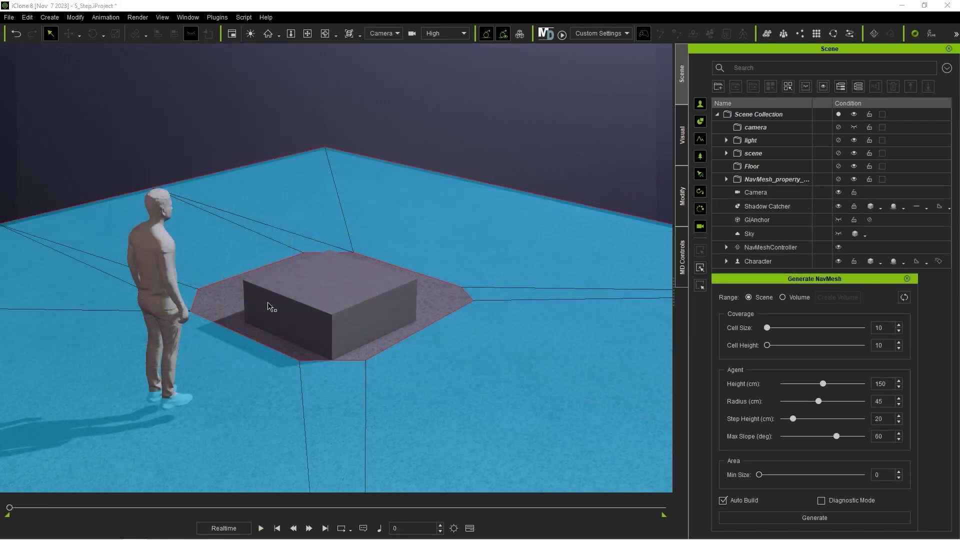
- Test-walk past the box, raise agent Radius to 100 cm, and retest around it
key("space")
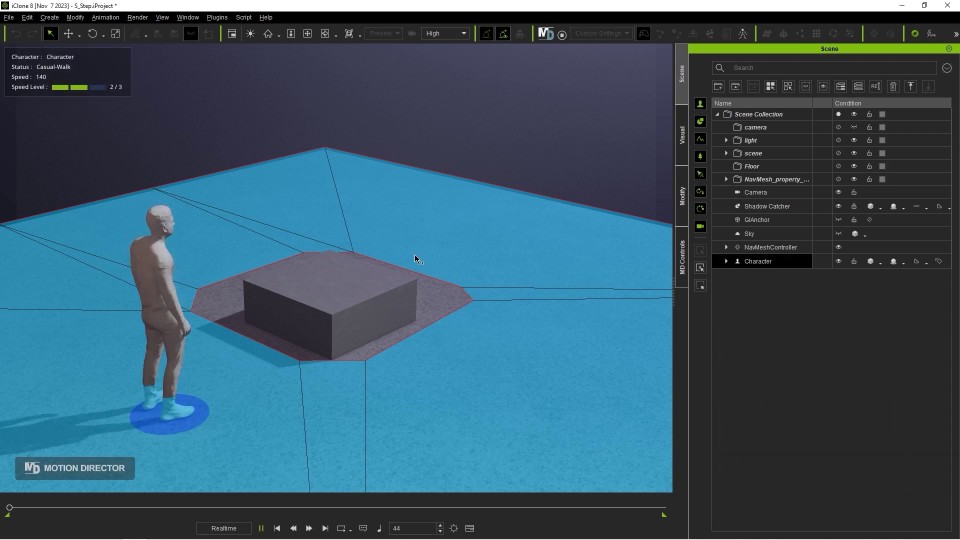
left_click(414, 256)
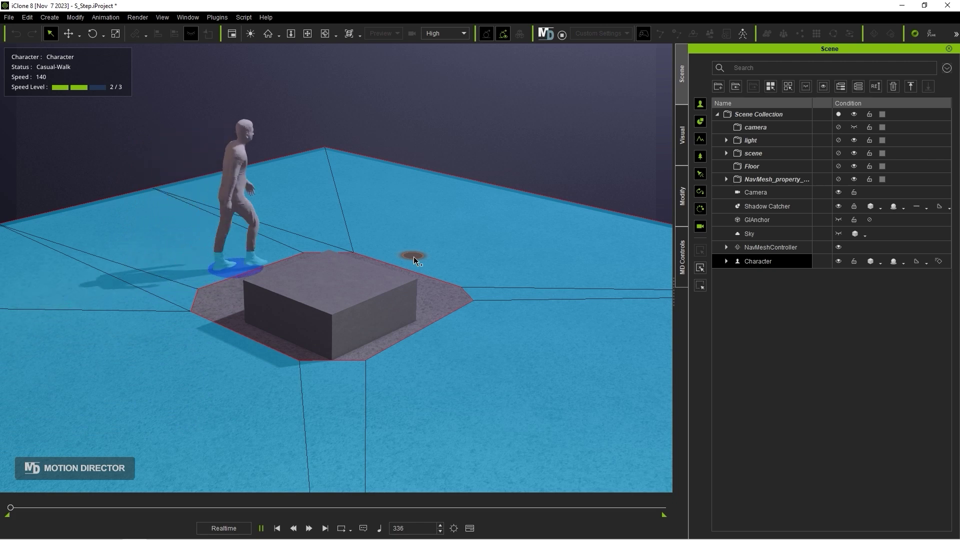
key("space")
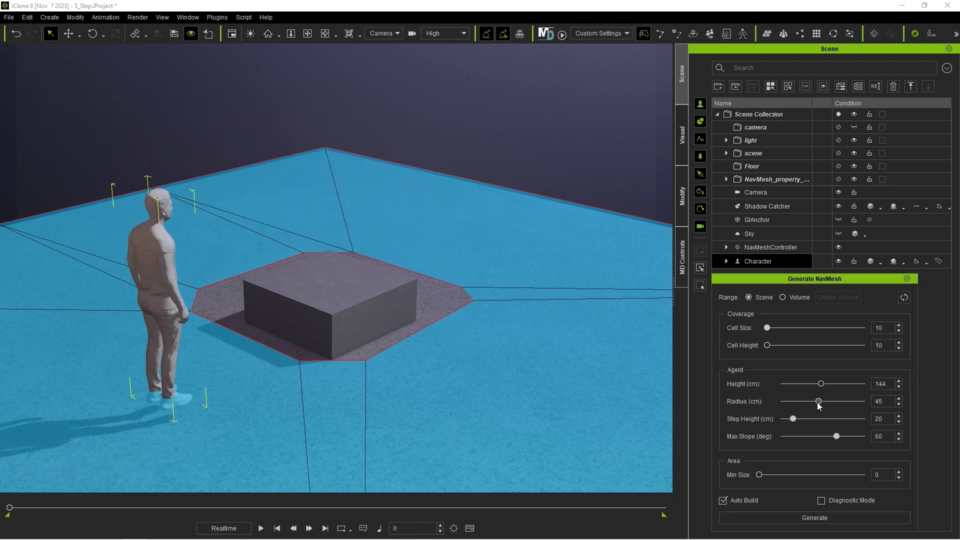
left_click_drag(818, 403, 860, 403)
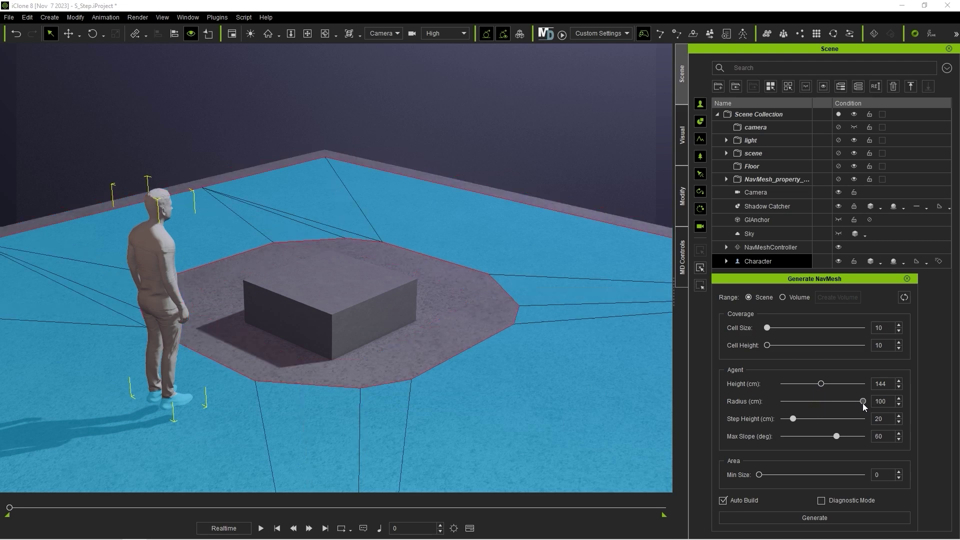
key("space")
left_click(454, 244)
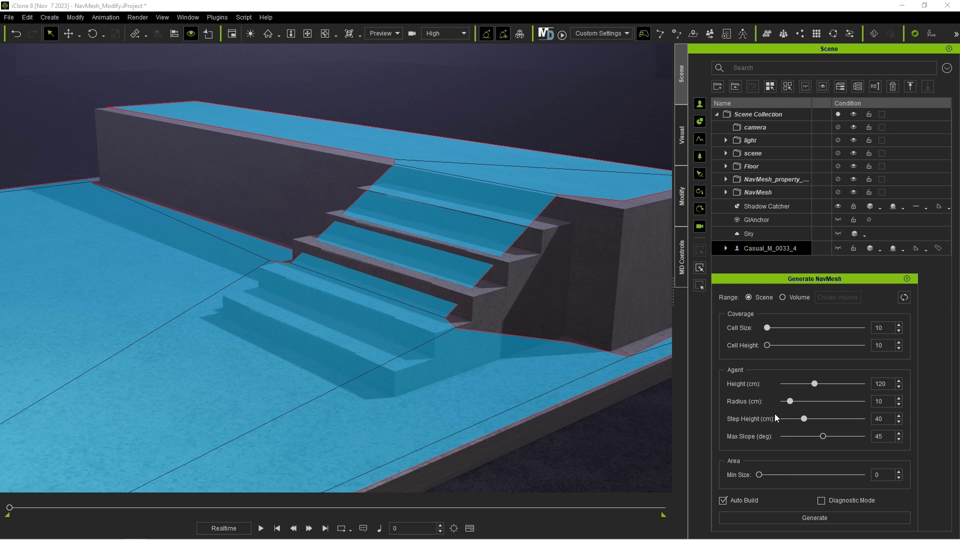
- Drag the Step Height (cm) slider fully left to its minimum
left_click_drag(803, 420, 785, 419)
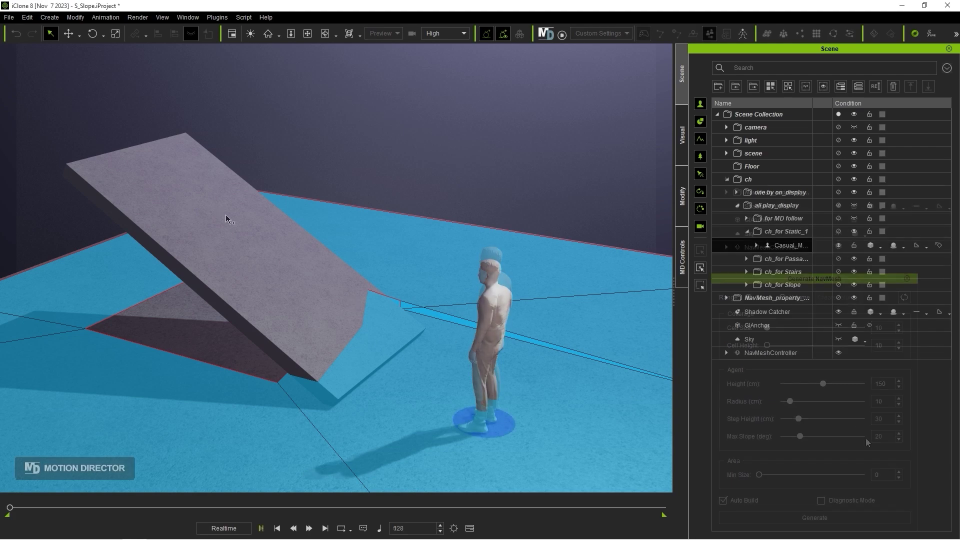
- Raise Max Slope from 20 to 66 degrees and walk the character up the ramp
left_click(212, 203)
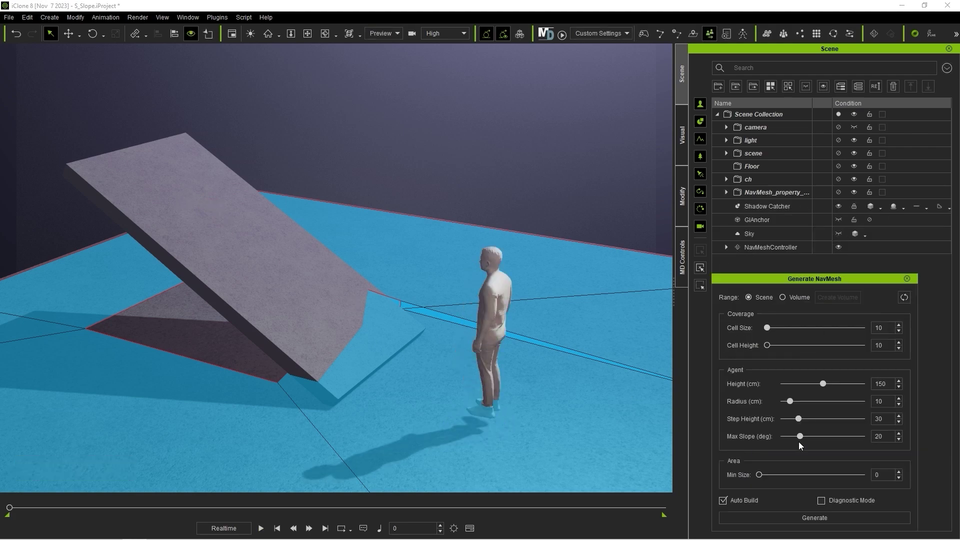
left_click_drag(800, 436, 842, 436)
key("space")
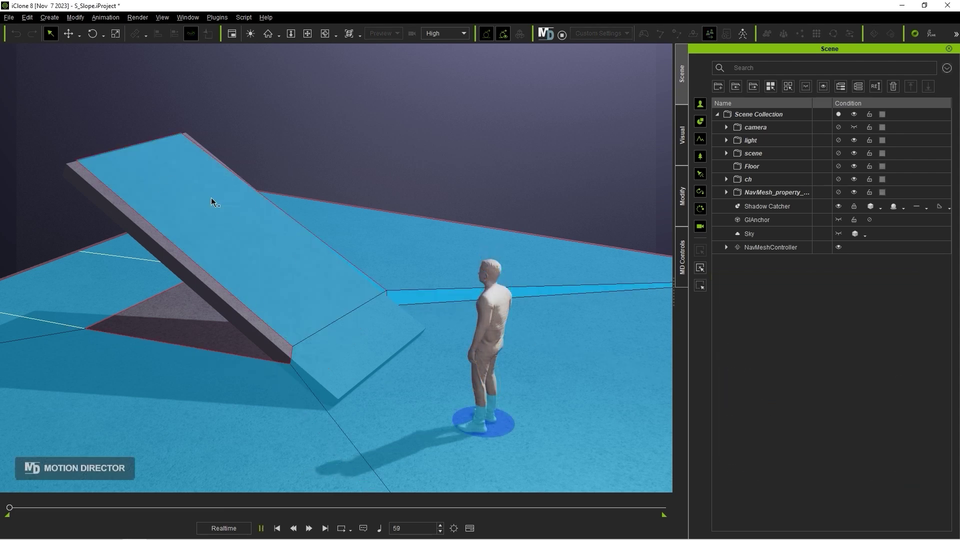
left_click(204, 194)
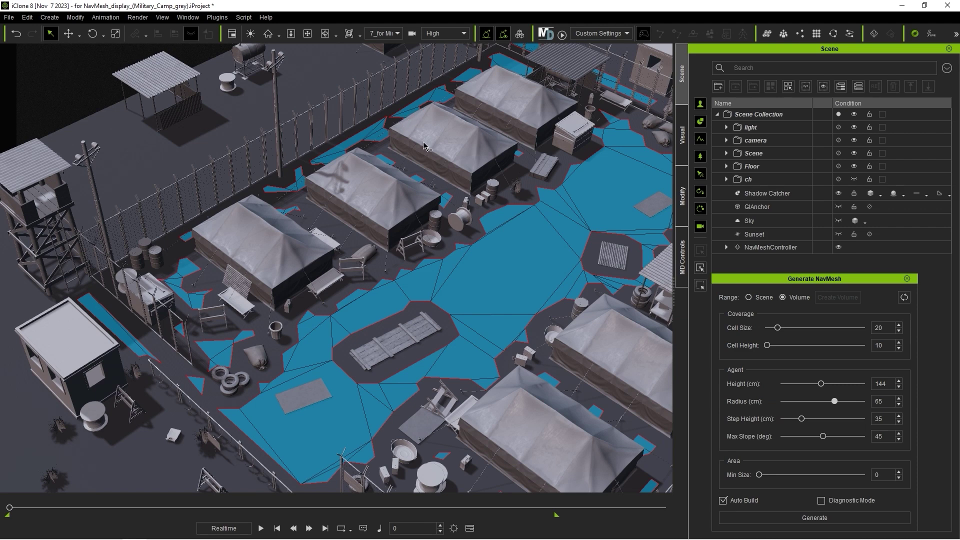
- Try Area Min Size values, enable Diagnostic Mode, then set Min Size 743
left_click_drag(761, 476, 783, 481)
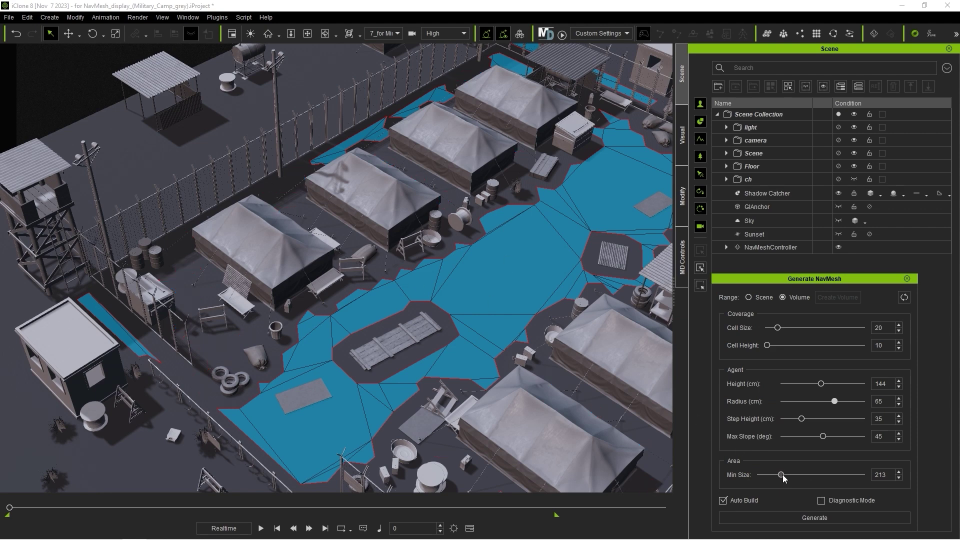
left_click_drag(783, 478, 810, 475)
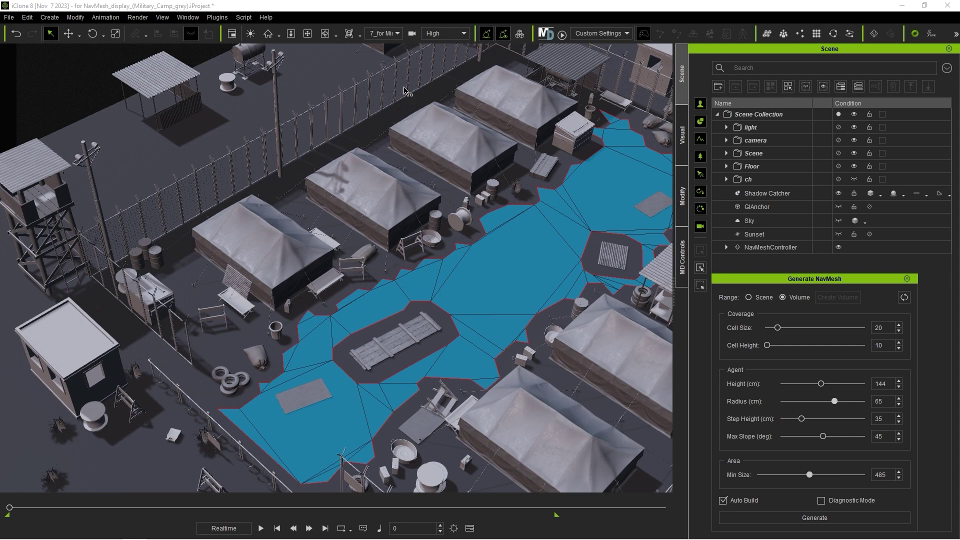
right_click_drag(389, 318, 601, 258)
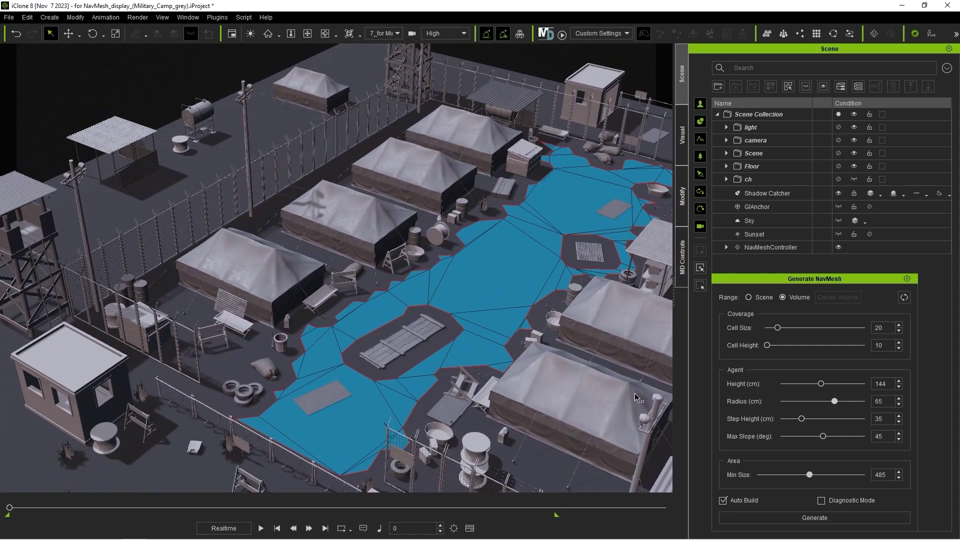
left_click_drag(810, 475, 759, 476)
left_click(821, 501)
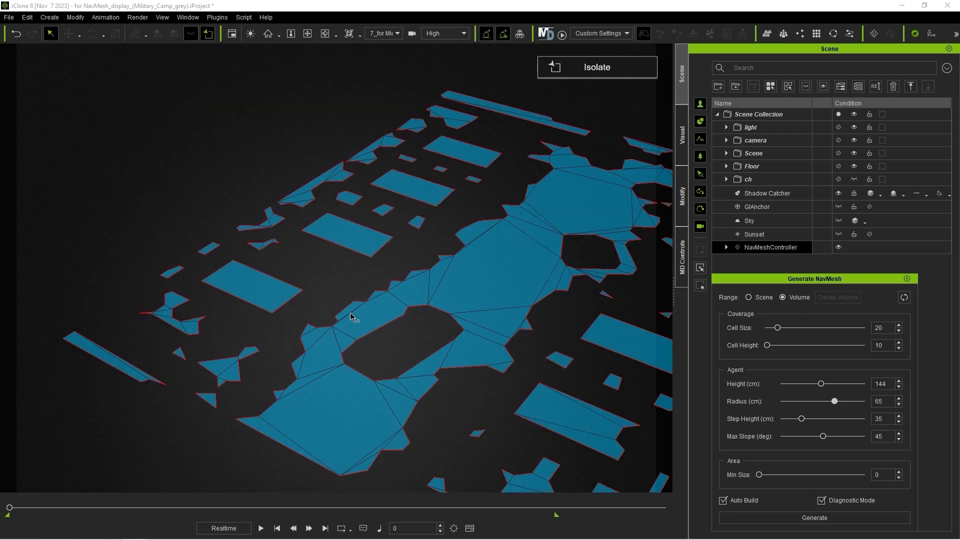
right_click_drag(353, 317, 445, 265)
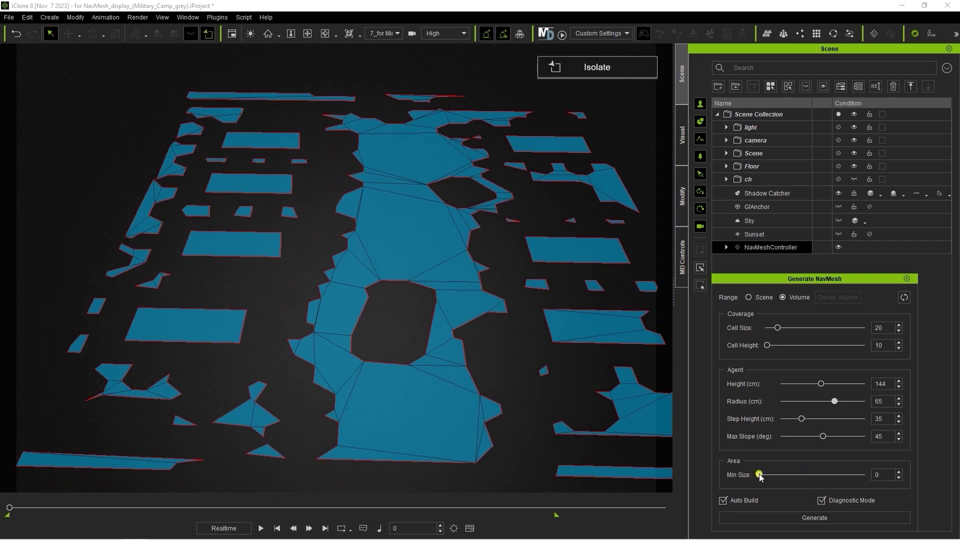
left_click_drag(760, 476, 839, 477)
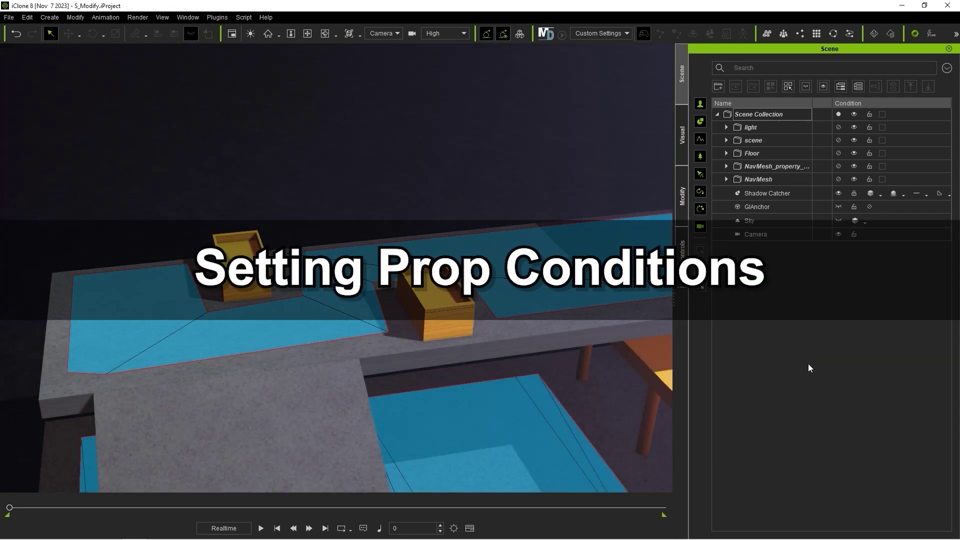
- Select Flower_Pot_2, review its NavMesh settings, then open its Condition dropdown in the Scene panel
left_click(460, 312)
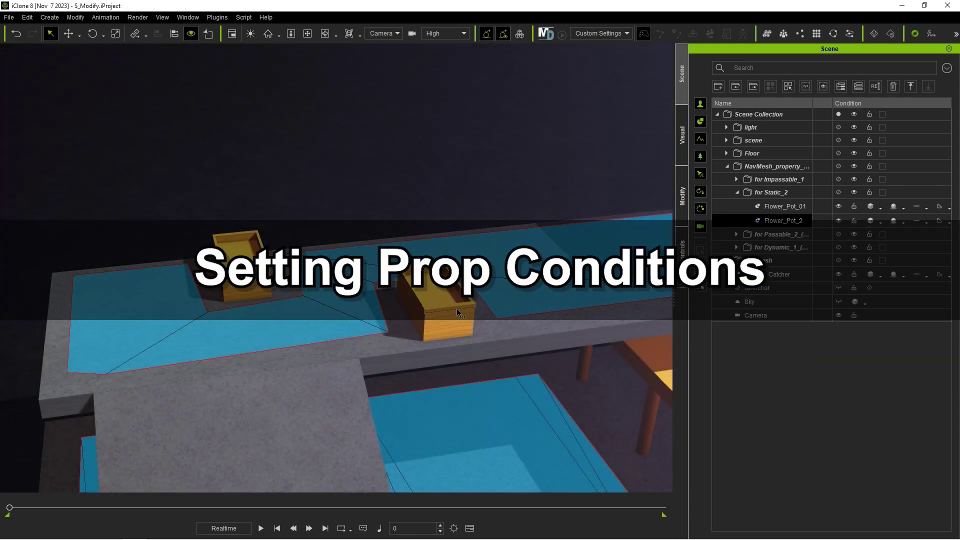
left_click(682, 198)
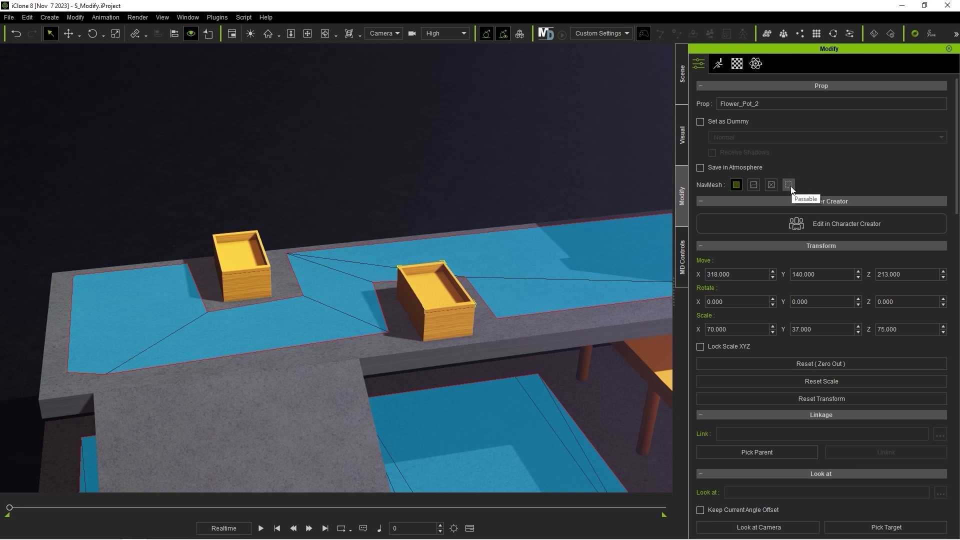
left_click(685, 85)
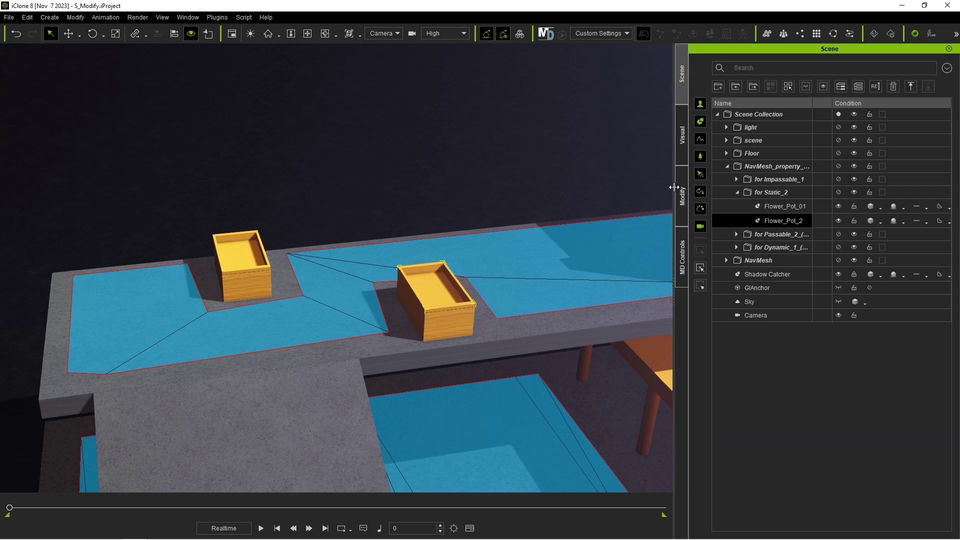
left_click_drag(674, 188, 625, 192)
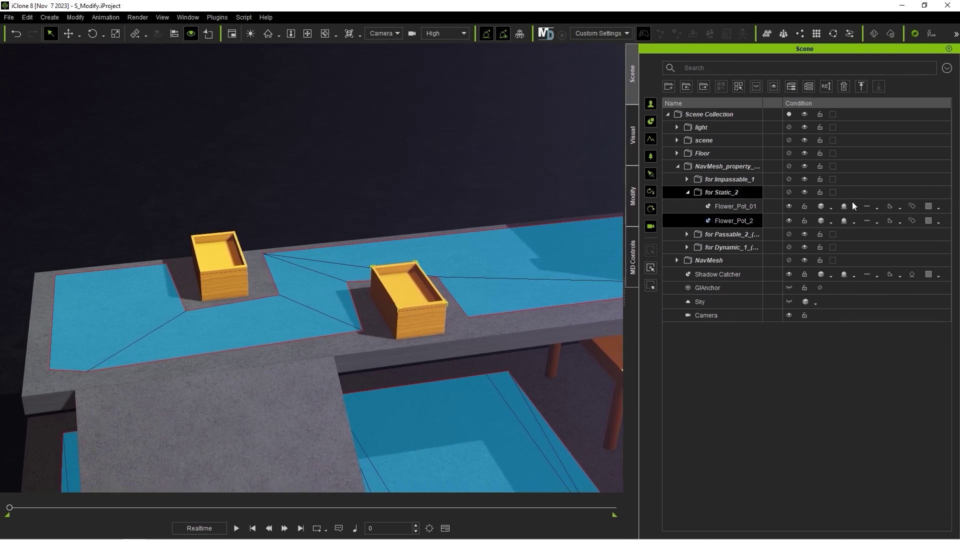
left_click(939, 222)
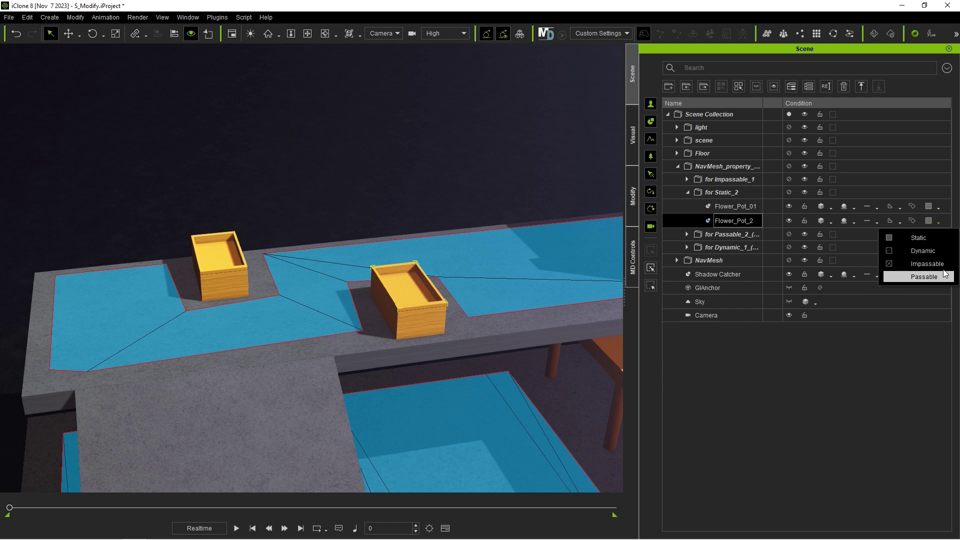
- Leave Flower_Pot_2's condition unchanged, slide the pot left across the table, then undo the move
left_click(947, 224)
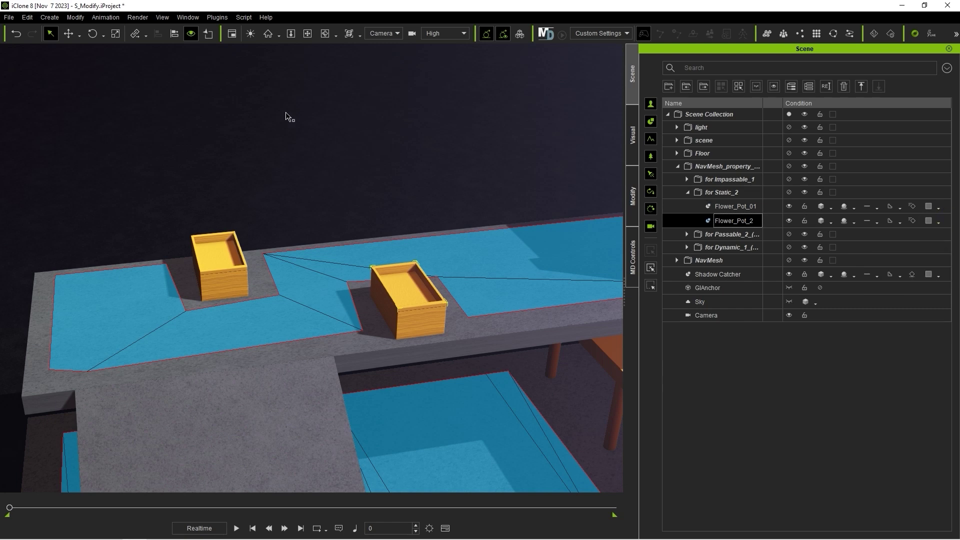
left_click(69, 34)
left_click_drag(357, 330, 288, 340)
key("ctrl+z")
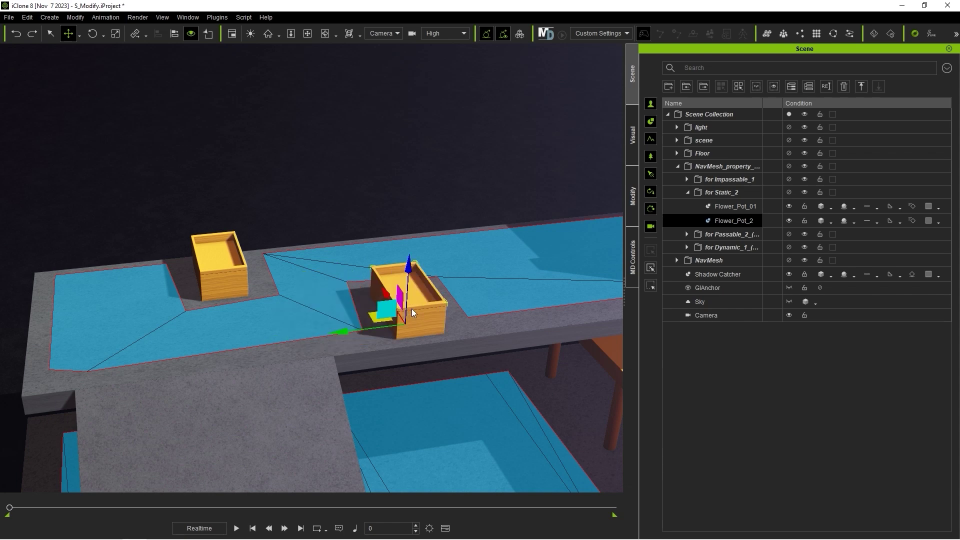
- Set Flower_Pot_2 to Dynamic and drag it along X to watch the navmesh reshape
left_click(940, 224)
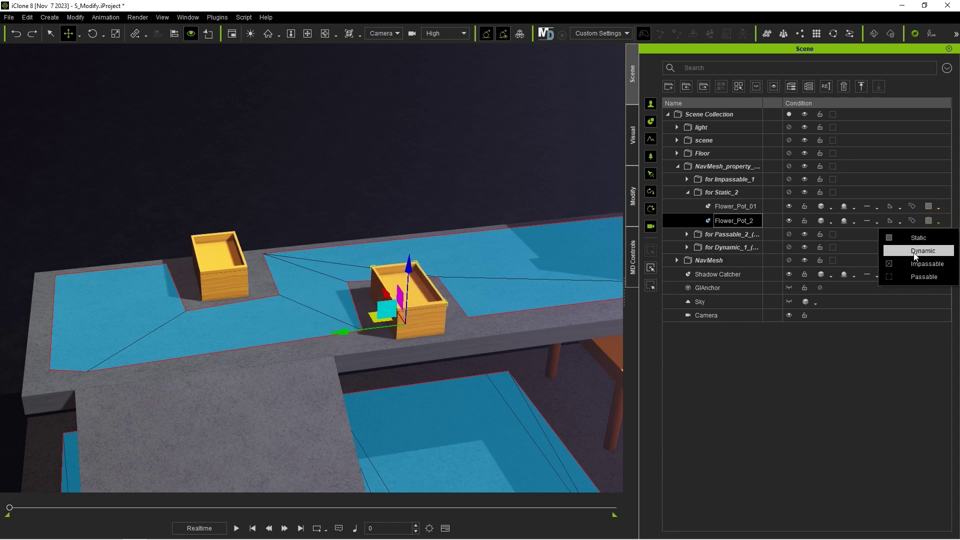
left_click(930, 250)
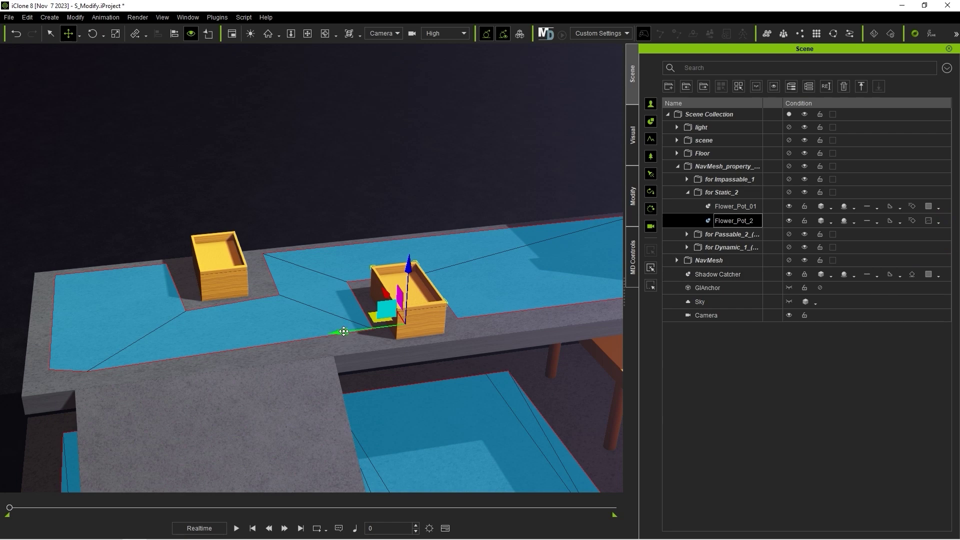
left_click_drag(344, 332, 280, 328)
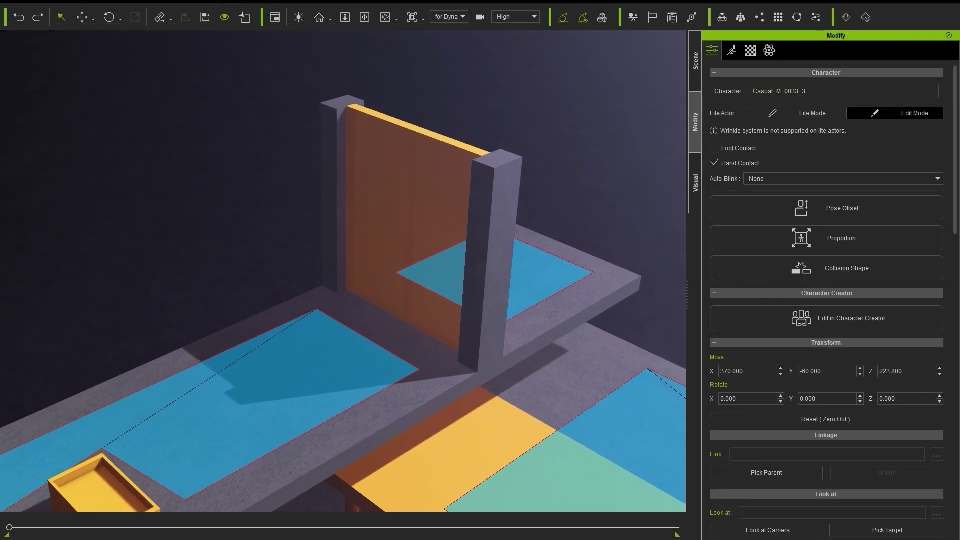
- After playing the door swing, set both door_L and door_R to the Dynamic condition
left_click_drag(15, 529, 10, 529)
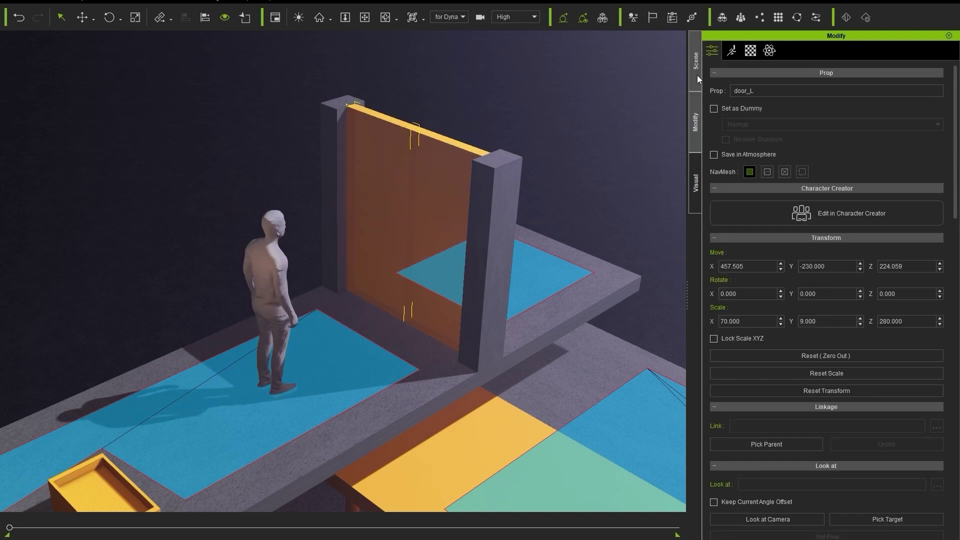
left_click(697, 75)
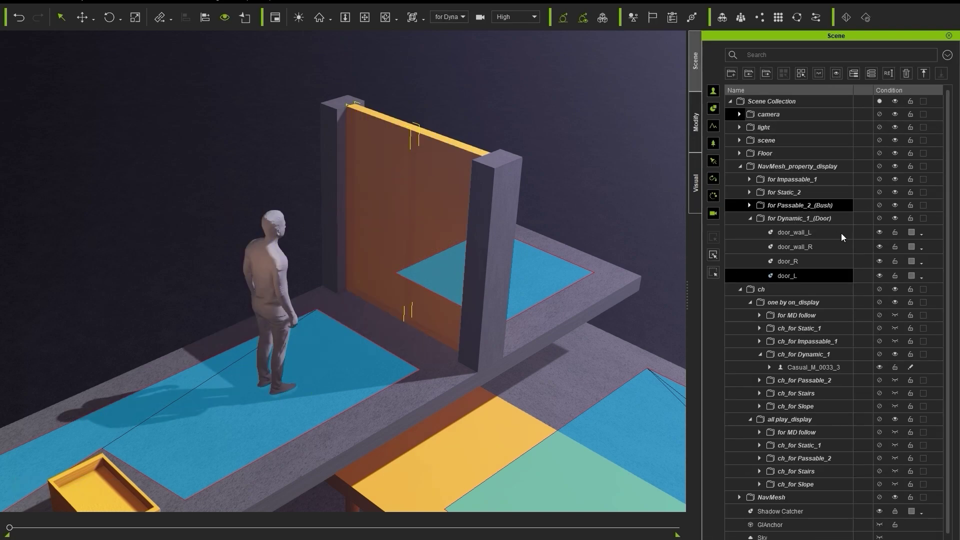
left_click(923, 276)
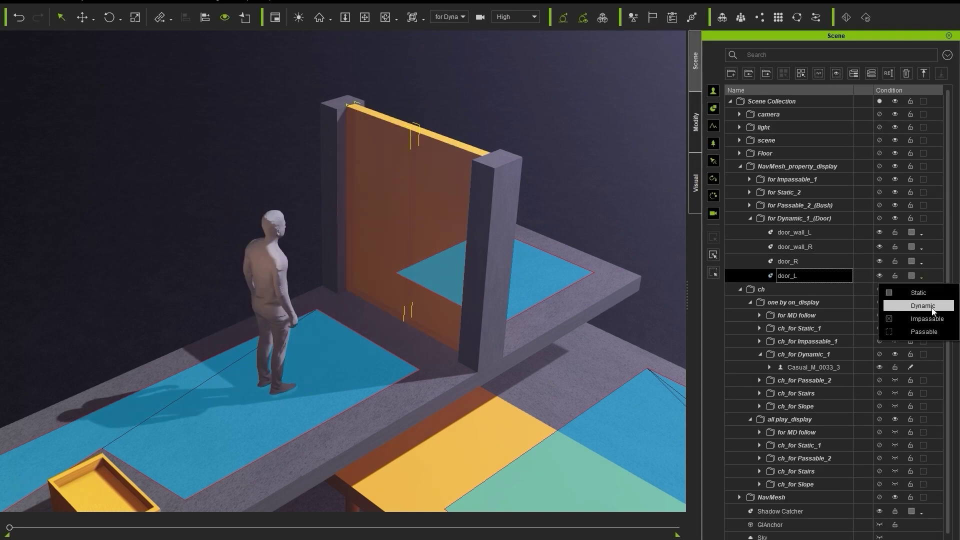
left_click(910, 318)
left_click(830, 262)
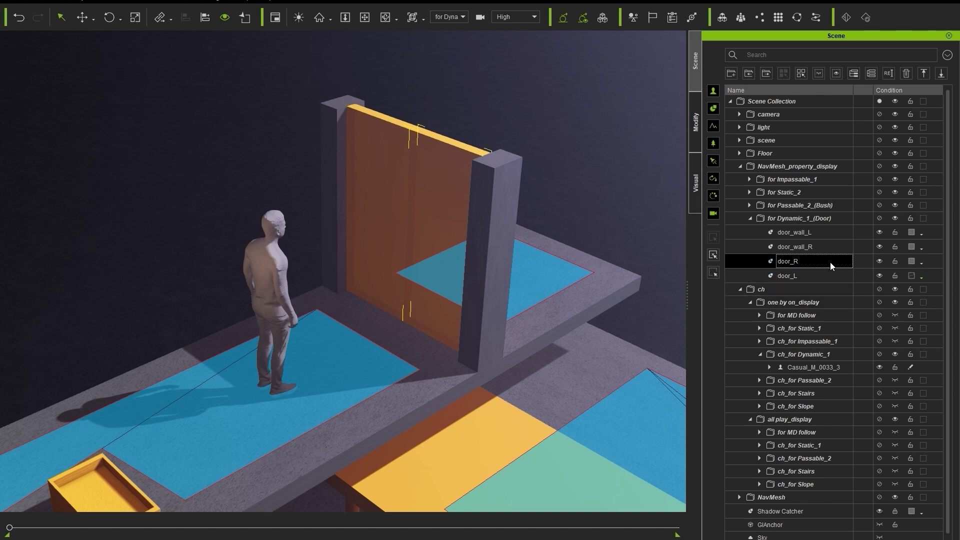
left_click(920, 263)
left_click(910, 304)
- Scrub the doors open, rewind, and start Motion Director control of the character
mouse_move(9, 528)
left_mouse_down()
mouse_move(20, 530)
mouse_move(10, 528)
left_mouse_up()
key("space")
key("w")
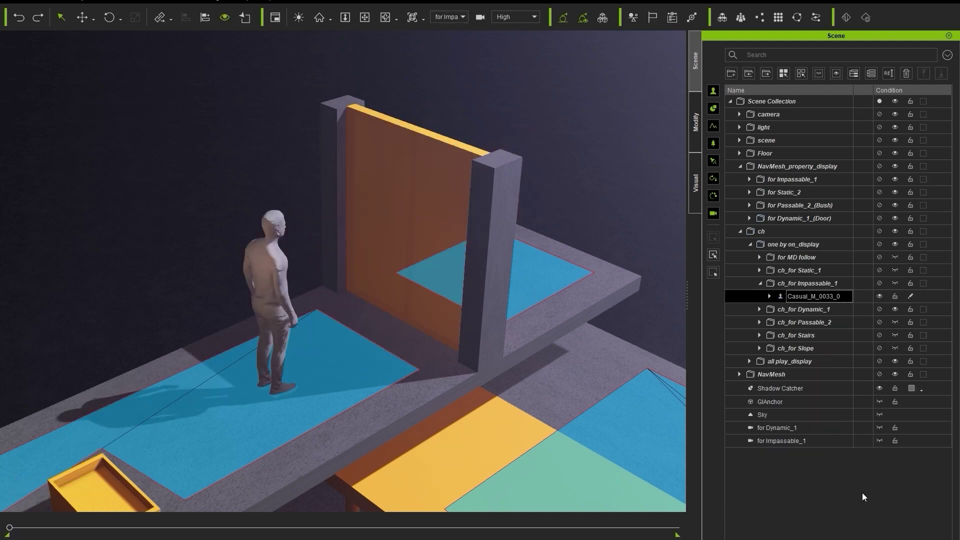
- Preview the character walking, then set the for Impassable_1 table's condition to Impassable
key("space")
key("w")
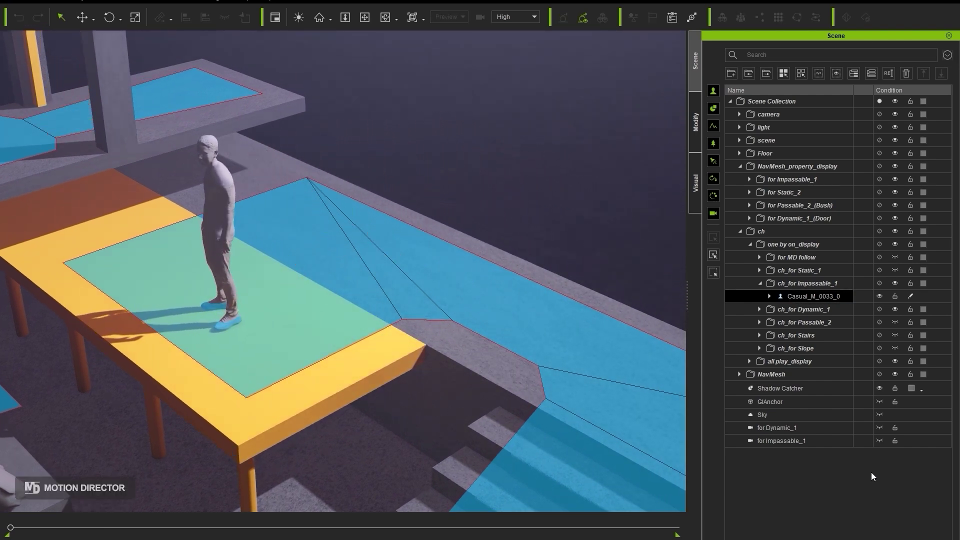
left_click(407, 392)
left_click(692, 76)
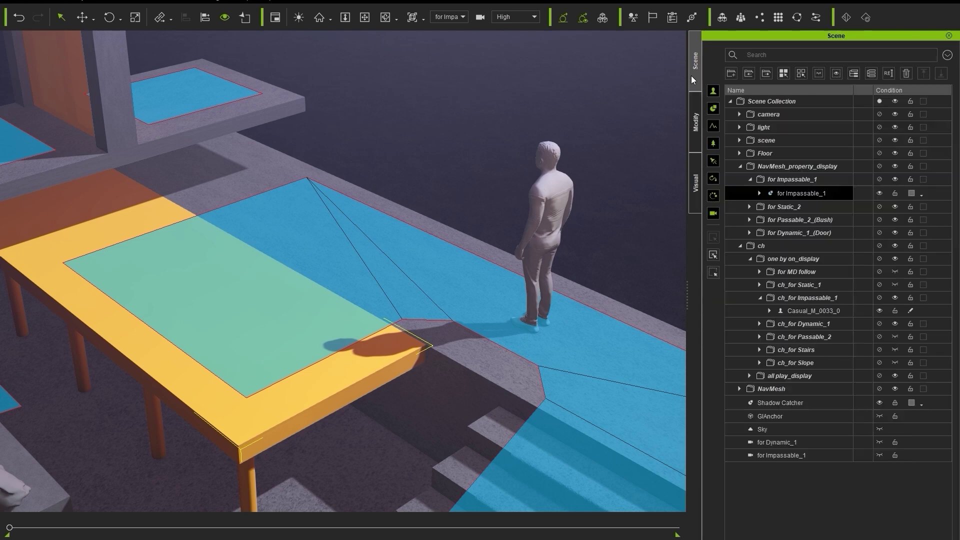
left_click(920, 193)
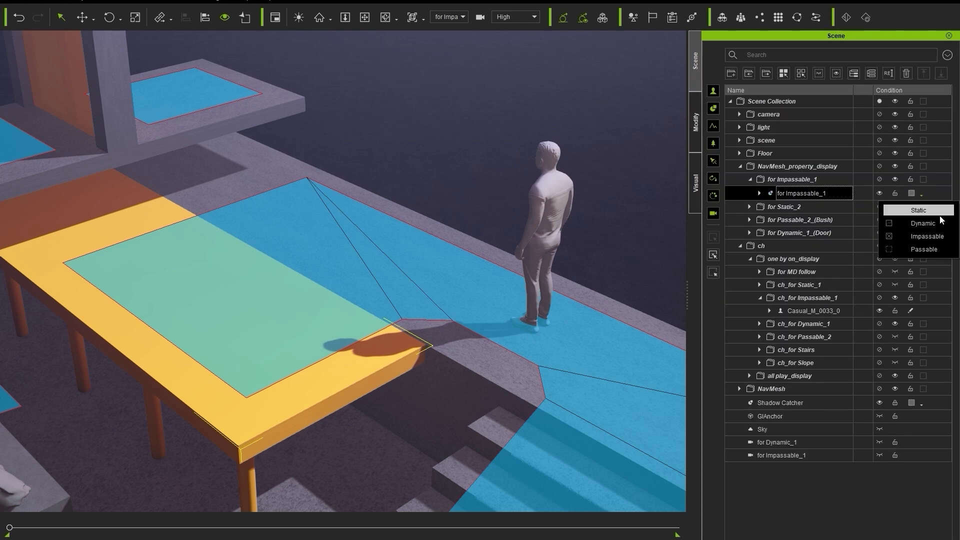
left_click(948, 240)
- Direct the character to the walkway, onto the table, and back to test the Impassable table
left_click(808, 298)
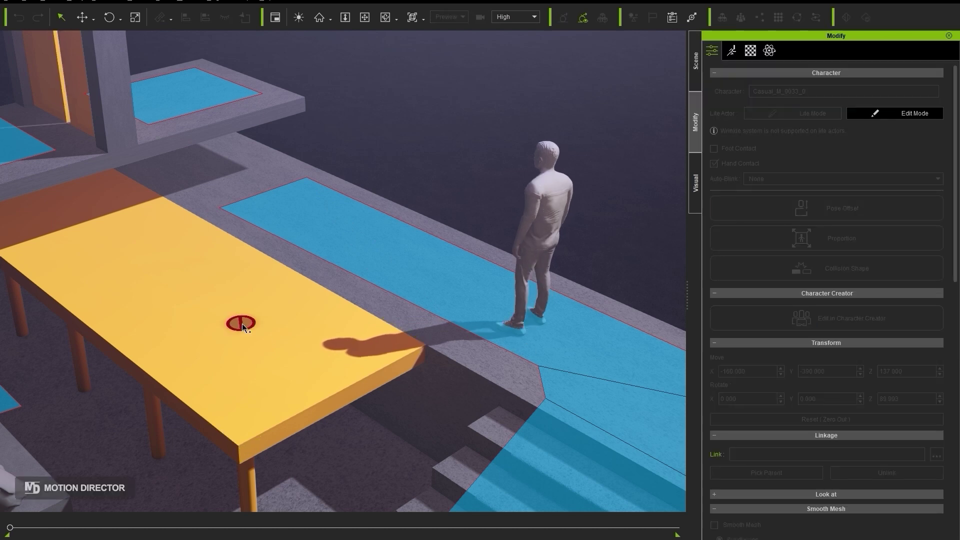
left_click(347, 269)
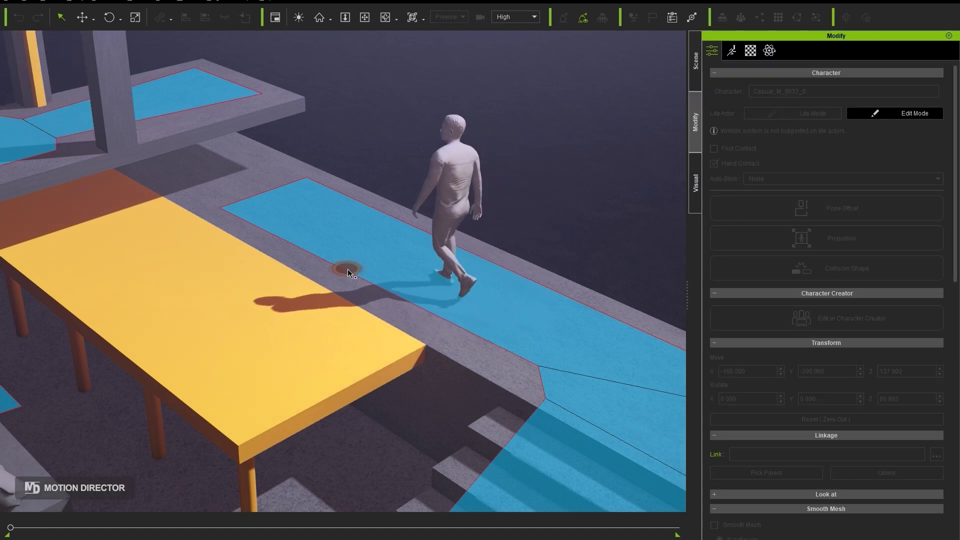
left_click(320, 355)
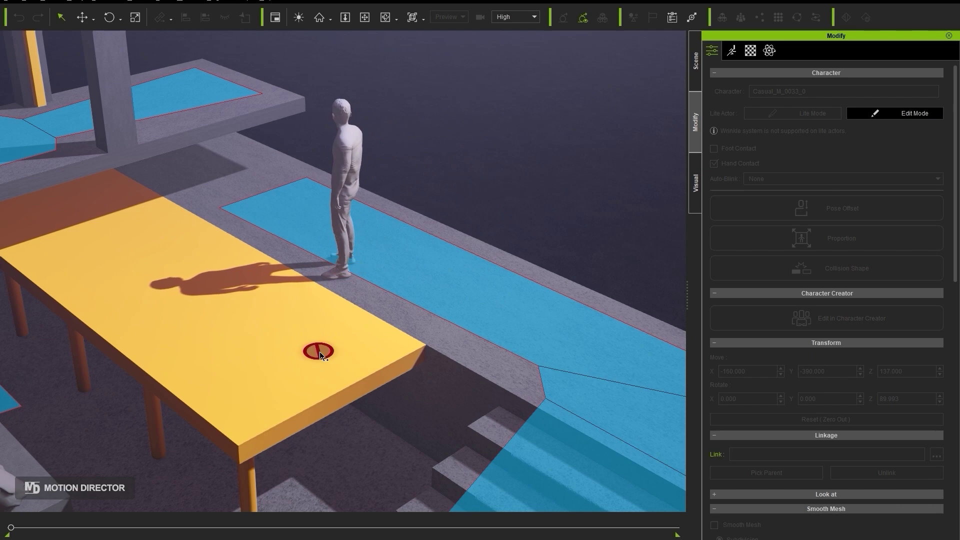
left_click(400, 237)
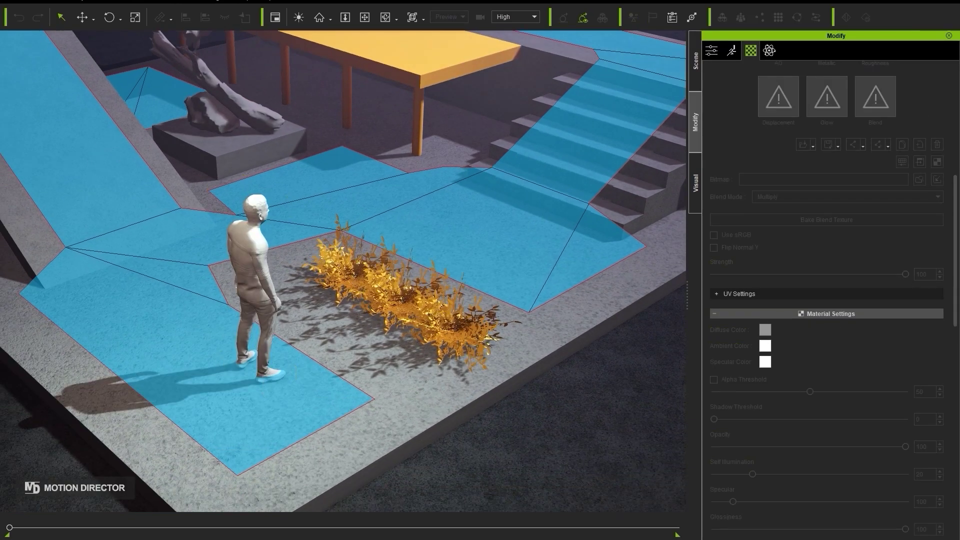
- Steer the character with W, D and S along the walkway toward the stairs
key("w")
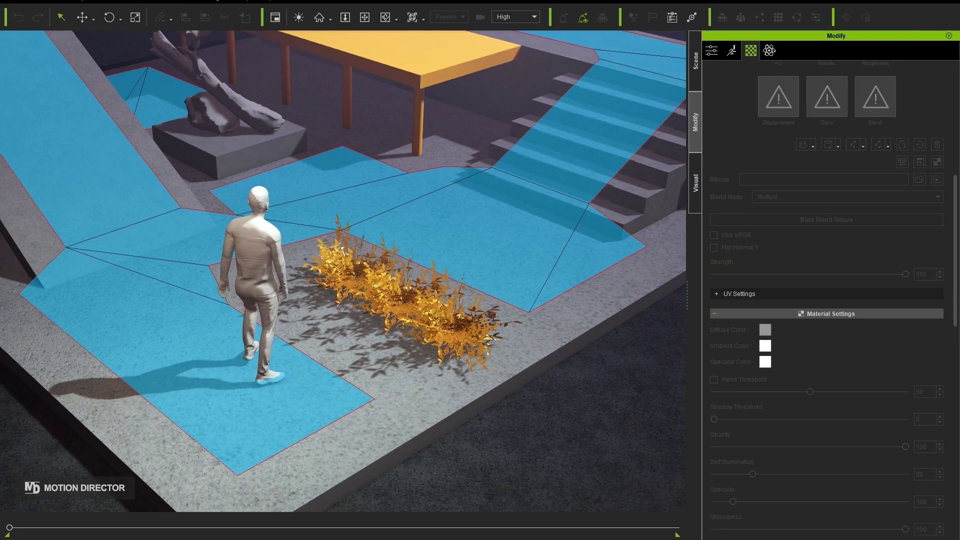
key("d")
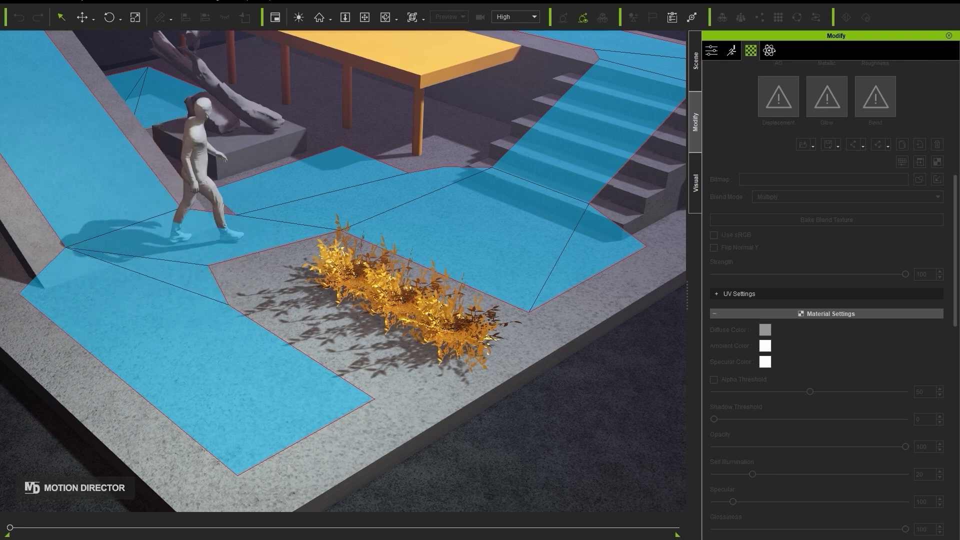
key("s")
key("d")
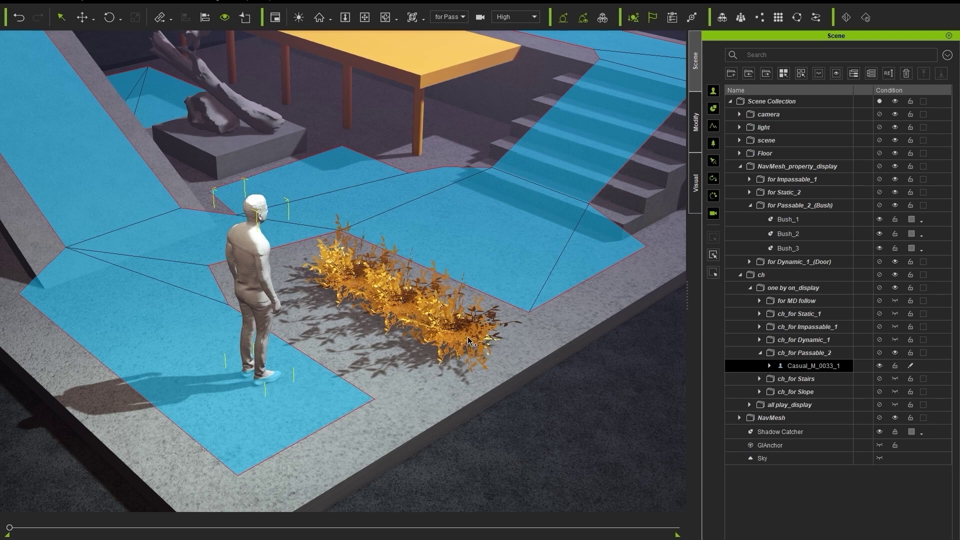
- Select Bush_1 through Bush_3 and set their NavMesh condition to Passable
left_click(469, 342)
left_click(795, 248, "shift")
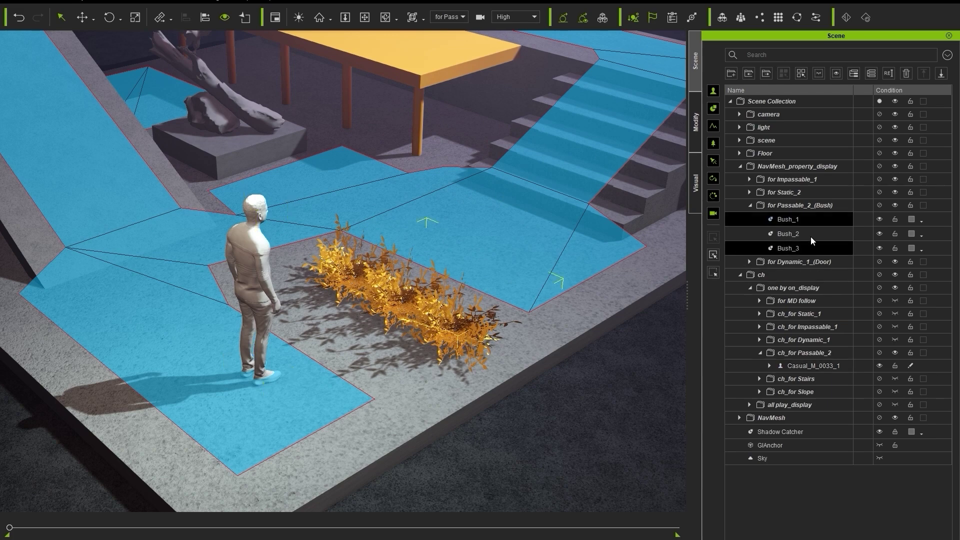
left_click(920, 224)
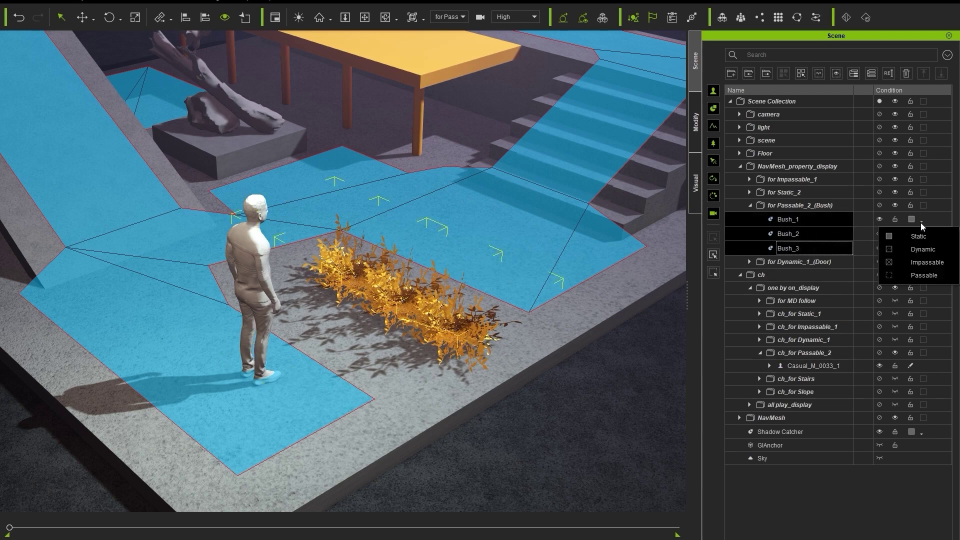
left_click(943, 278)
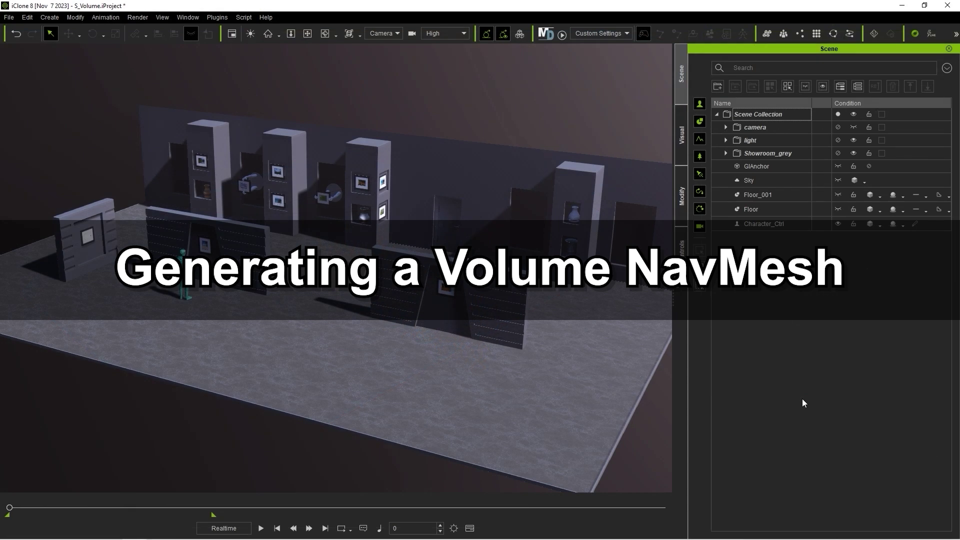
- Set Range to Volume, scale a bounding volume over the showroom floor, and generate the navmesh
left_click(876, 33)
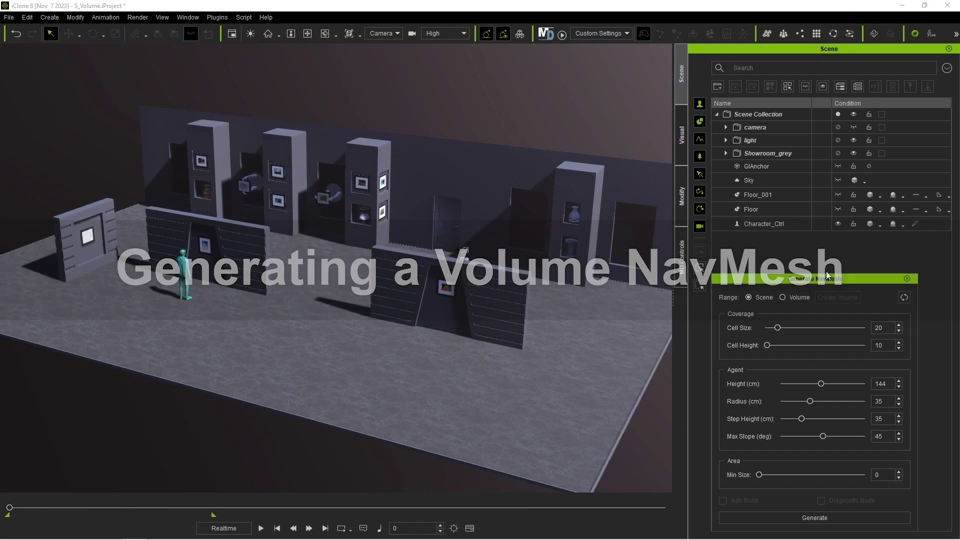
left_click(783, 297)
left_click(833, 300)
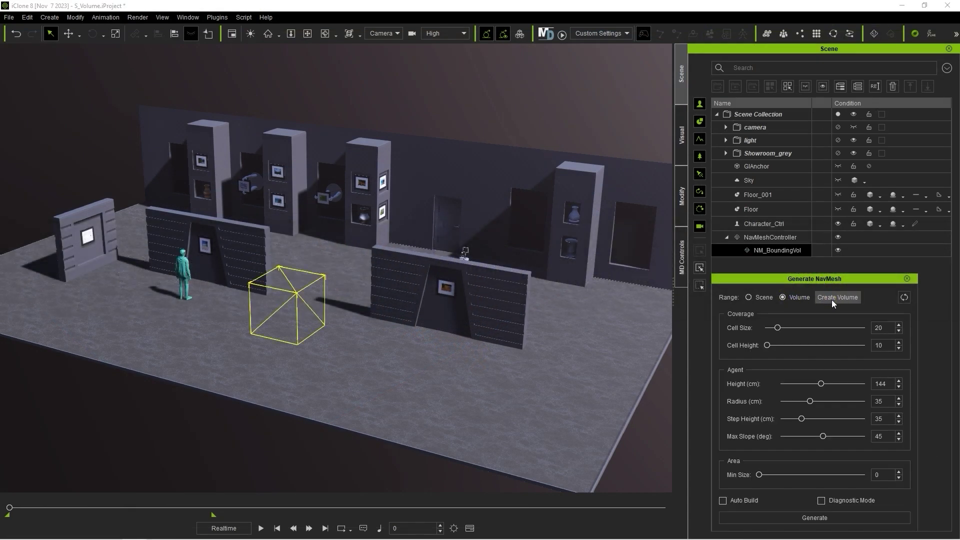
key("r")
left_click_drag(289, 240, 290, 173)
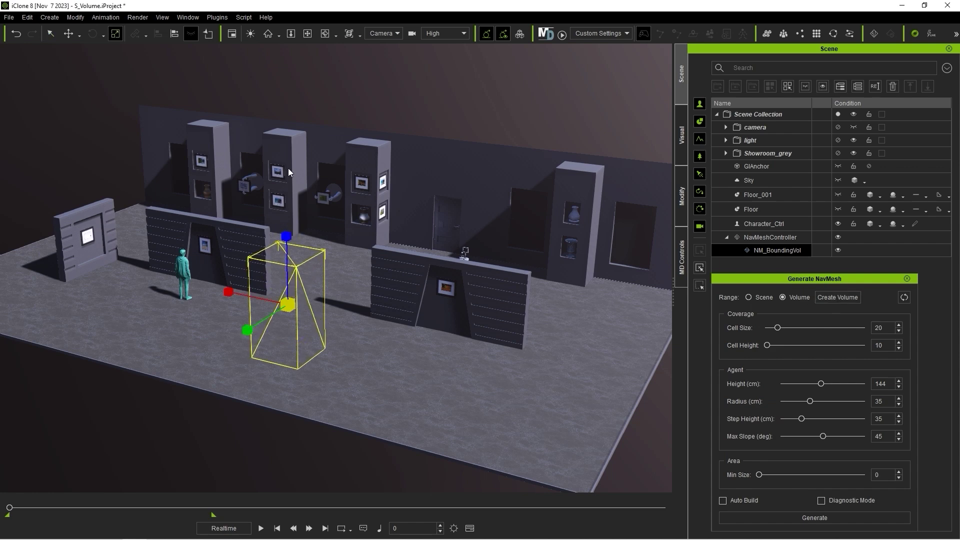
left_click_drag(252, 330, 380, 278)
key("q")
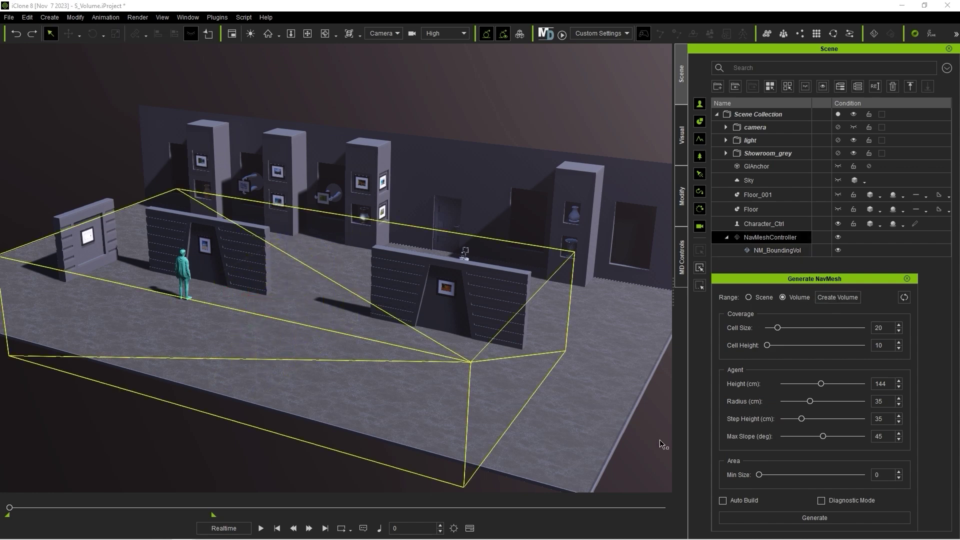
left_click(785, 514)
- Toggle the bounding volume's visibility off and bring up the NavMeshController's Modify settings
left_click(907, 278)
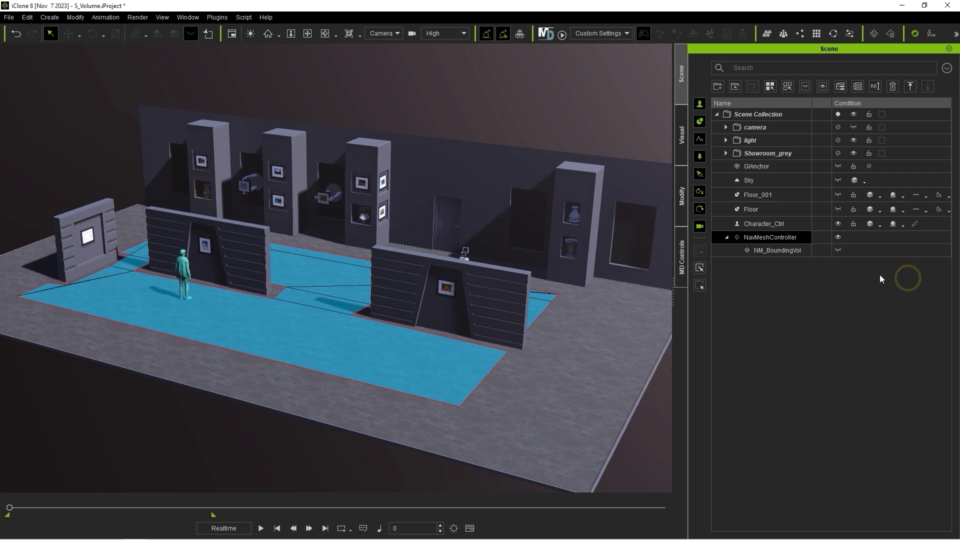
left_click(791, 253)
left_click(841, 250)
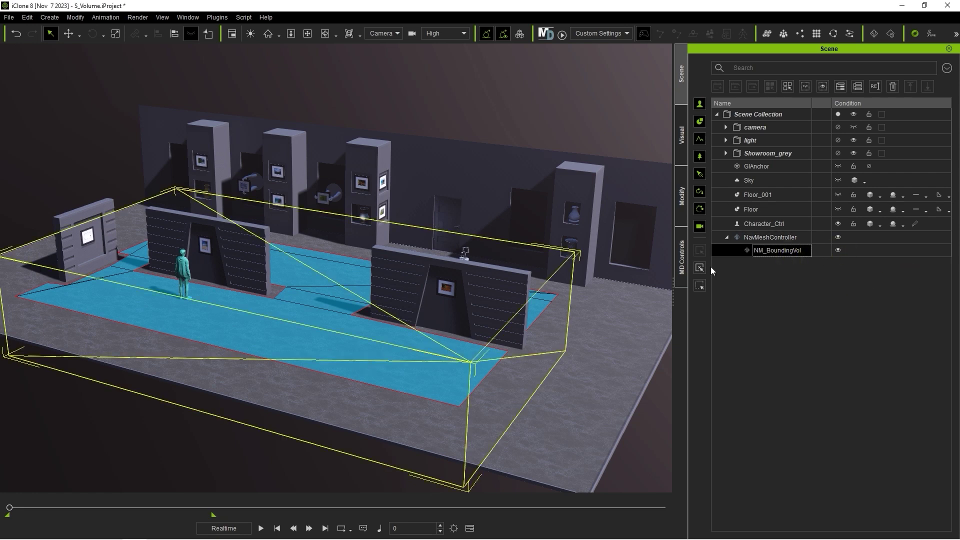
left_click(839, 251)
left_click(776, 237)
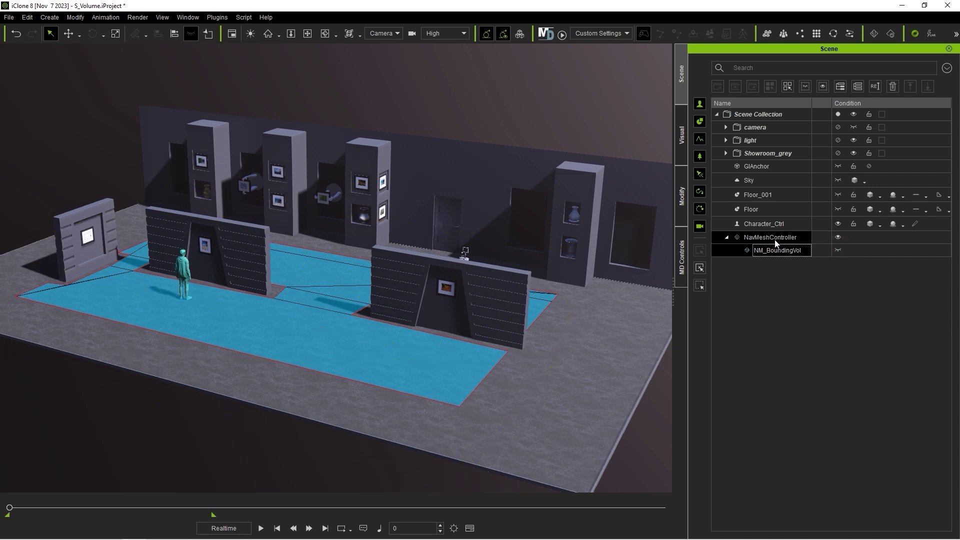
left_click(683, 196)
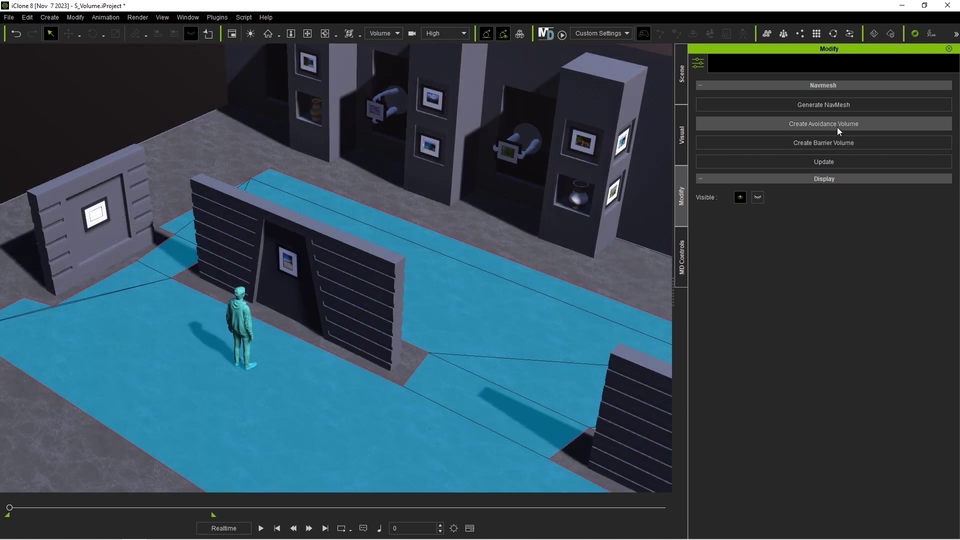
- Create an avoidance volume, select it, and test the character walking to a floor spot
left_click(837, 127)
left_click(681, 100)
left_click(795, 263)
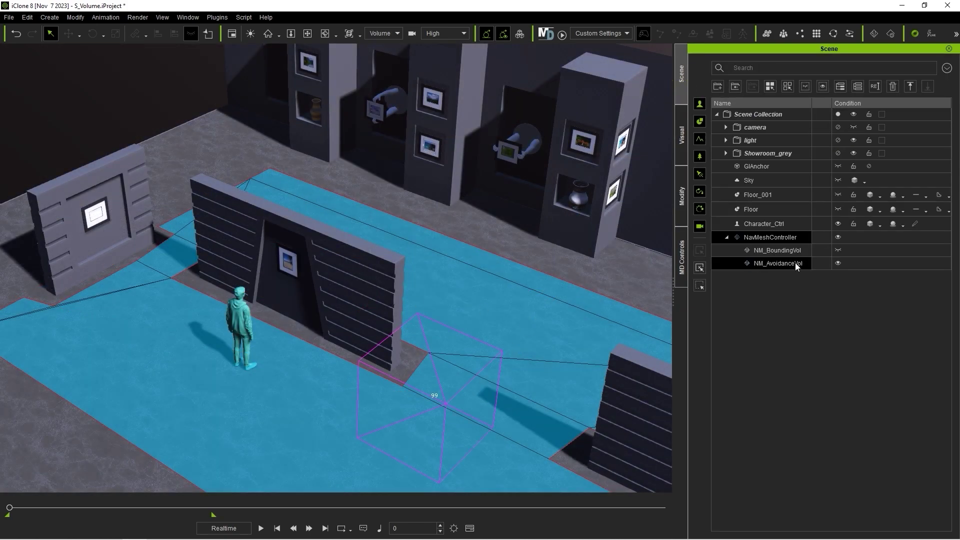
key("space")
left_click(338, 216)
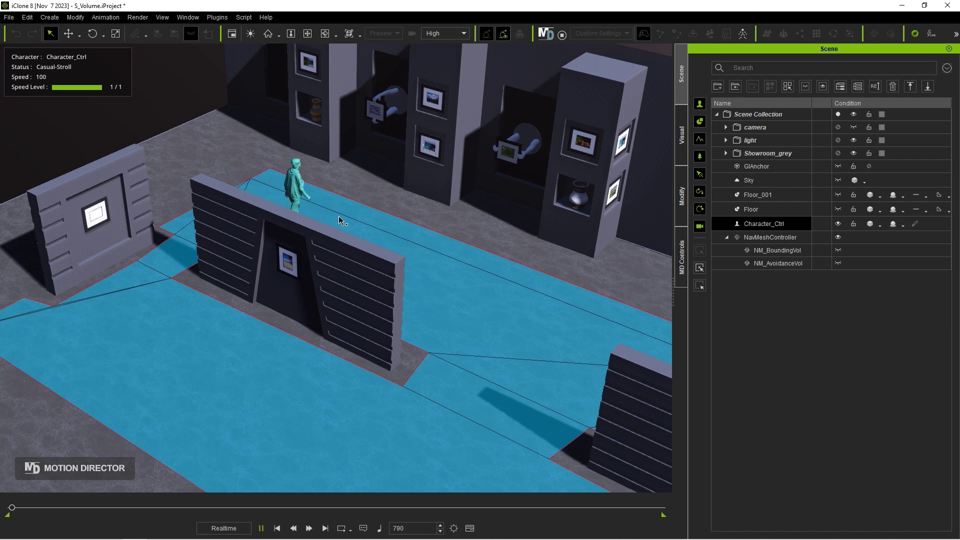
key("space")
- Move the avoidance volume into the left-wall gap, update the navmesh, and retest walking
left_click(797, 264)
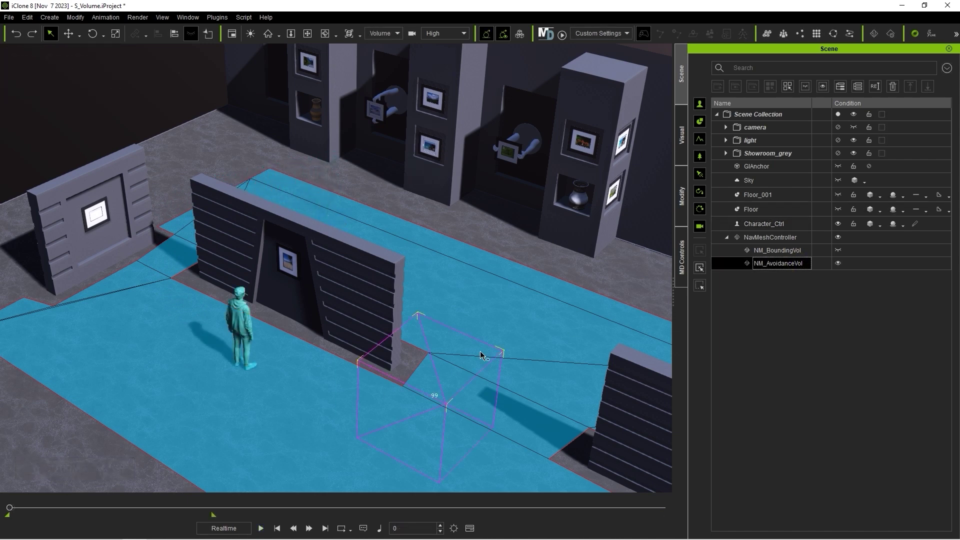
key("w")
left_click_drag(379, 370, 193, 239)
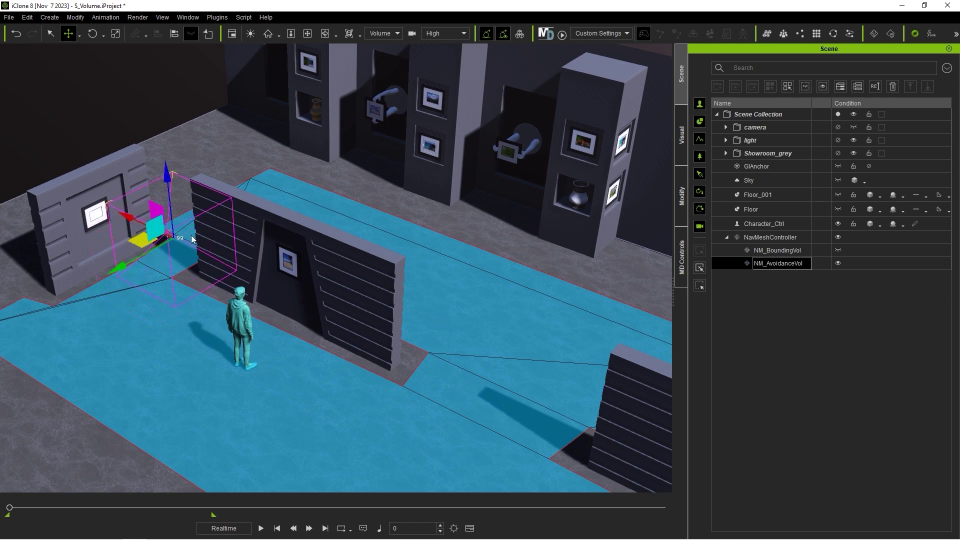
left_click(895, 36)
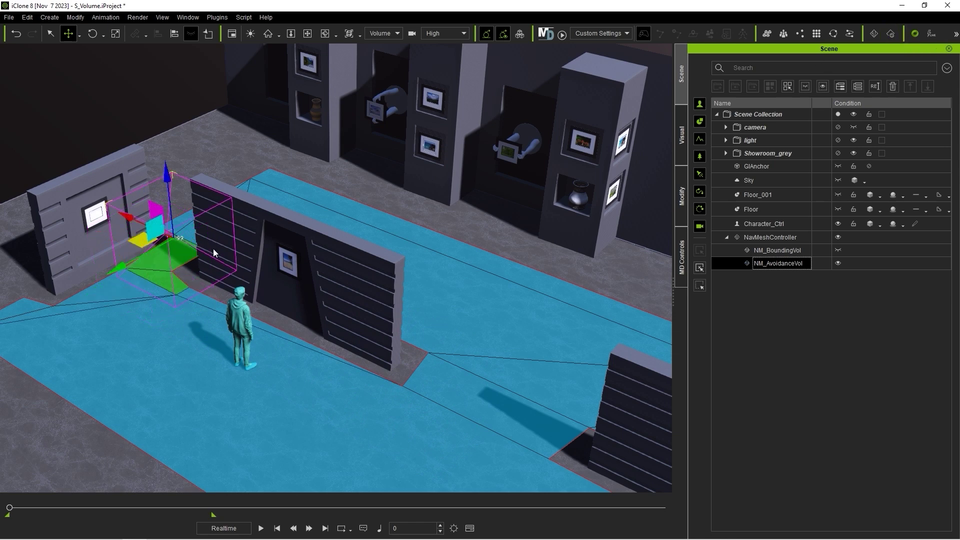
key("space")
left_click(331, 217)
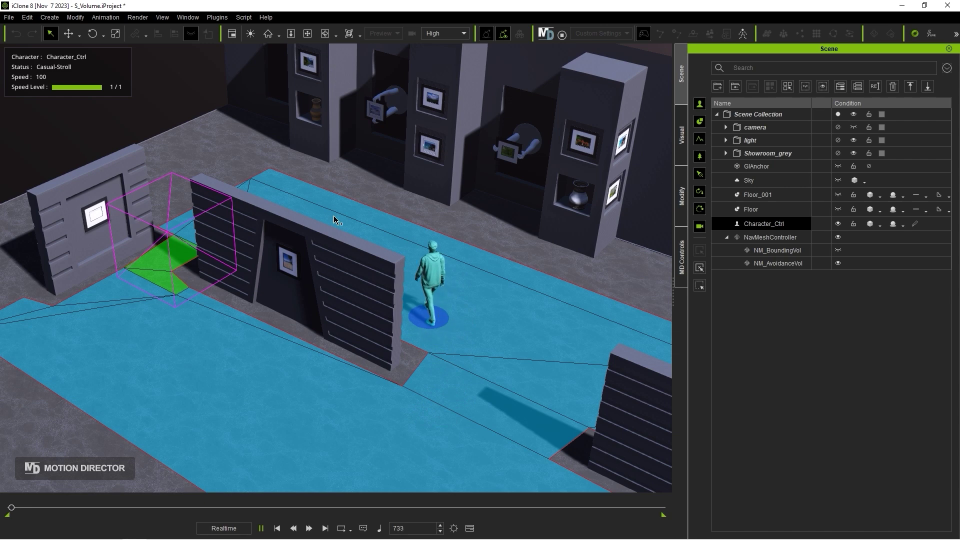
key("space")
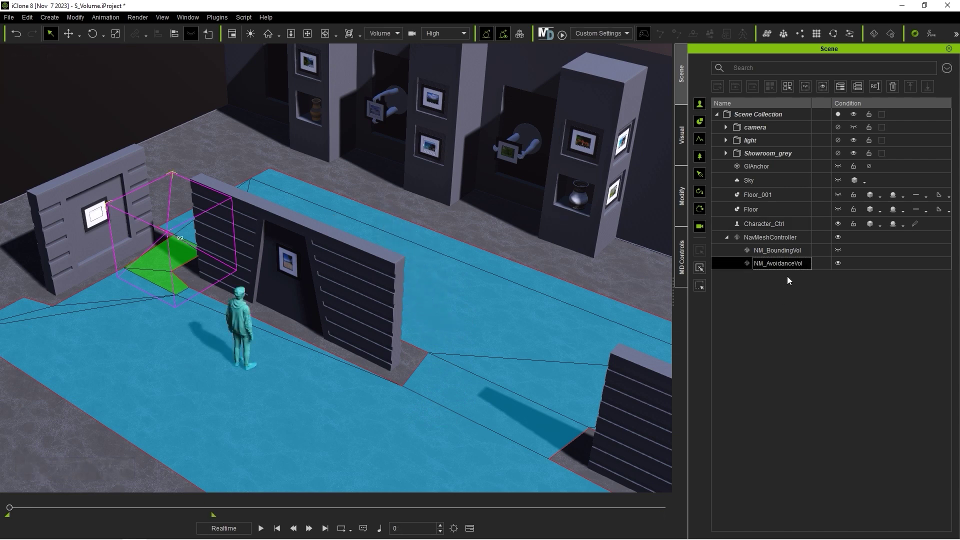
left_click(683, 200)
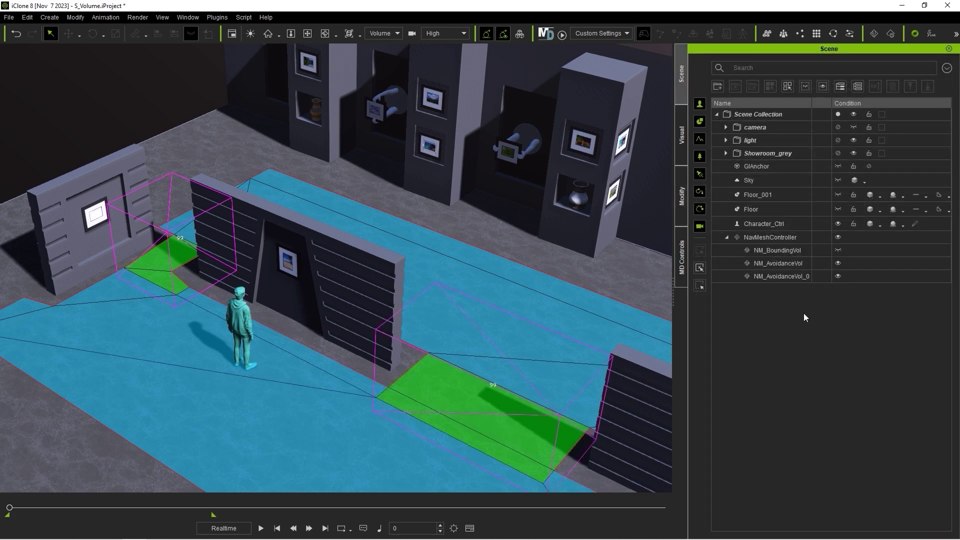
- Lower the left avoidance volume's Avoidance slider from 99 to 26
left_click(783, 264)
left_click(783, 277, "ctrl")
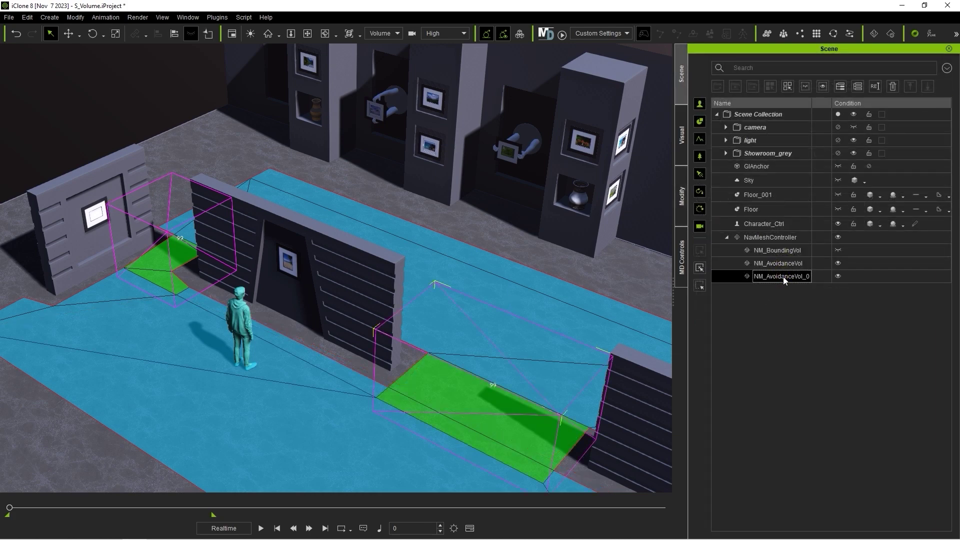
left_click(684, 199)
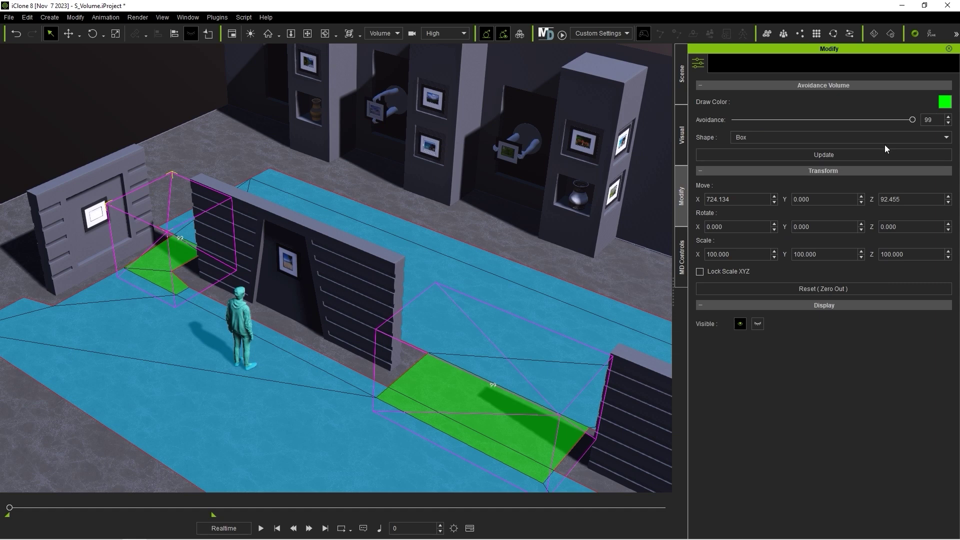
left_click_drag(913, 119, 780, 119)
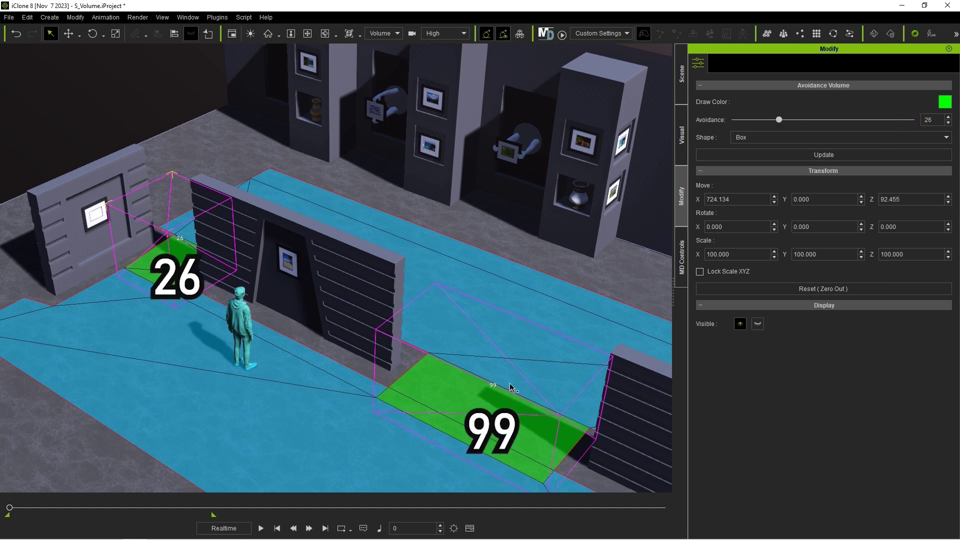
- Test in Motion Director by sending the character across the formerly green area
key("space")
key("w")
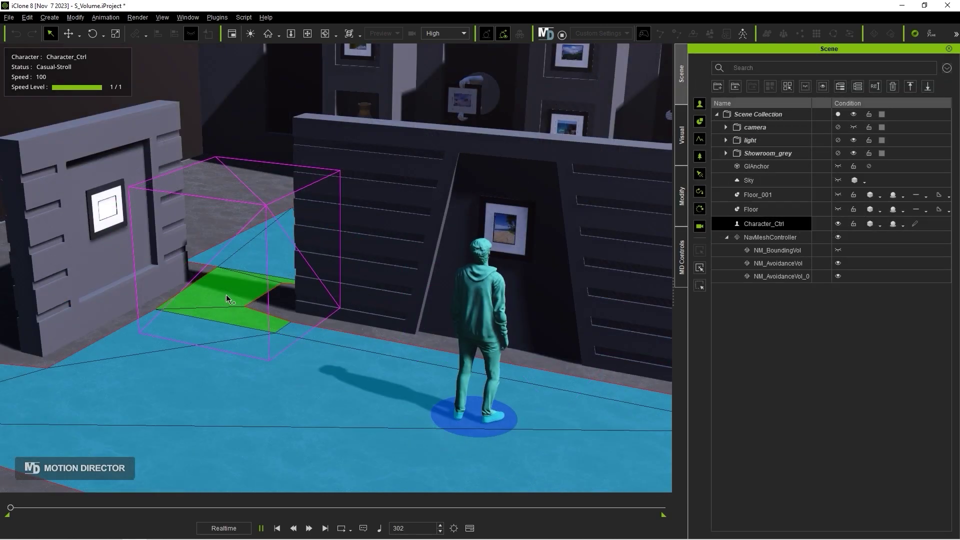
left_click(226, 295)
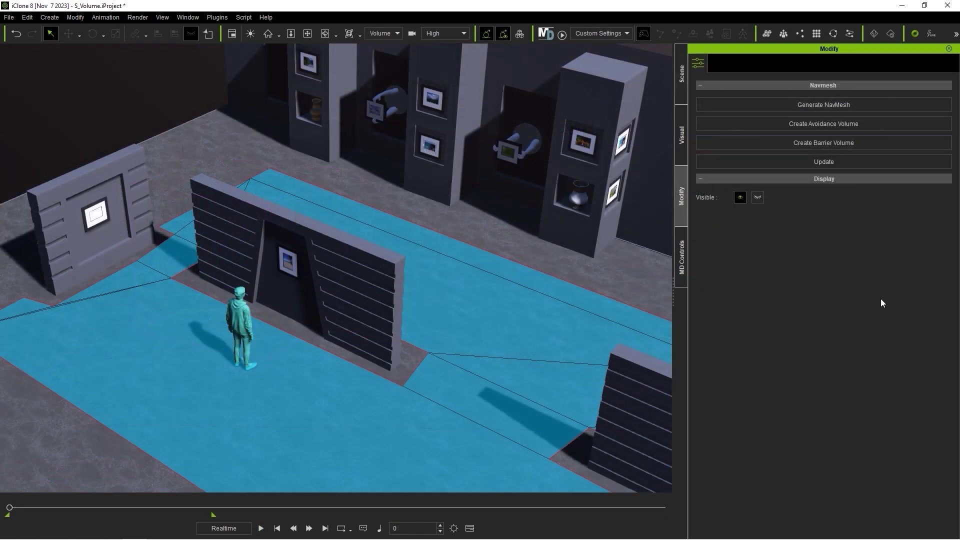
- Create a barrier volume, scale it across the gap right of the middle wall, and update the navmesh
left_click(841, 142)
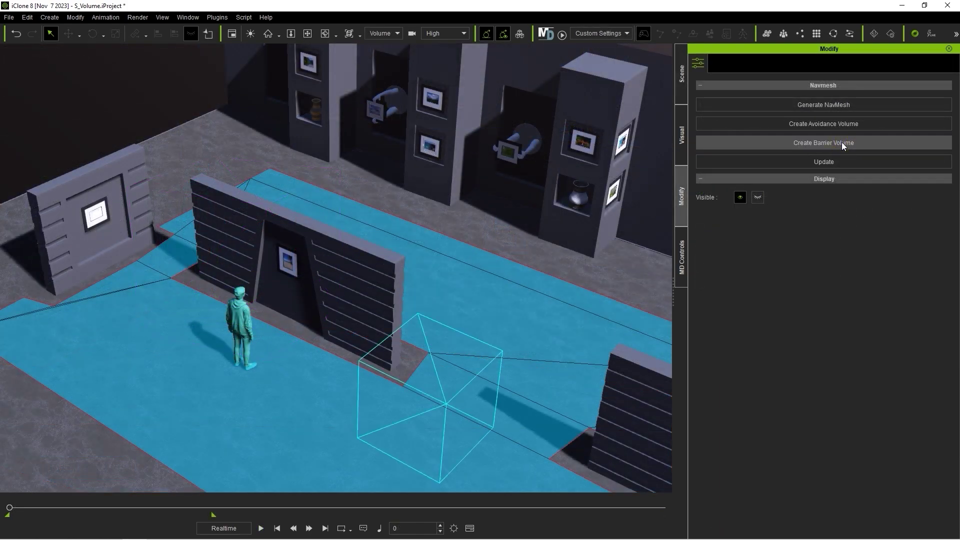
left_click(682, 85)
left_click(773, 264)
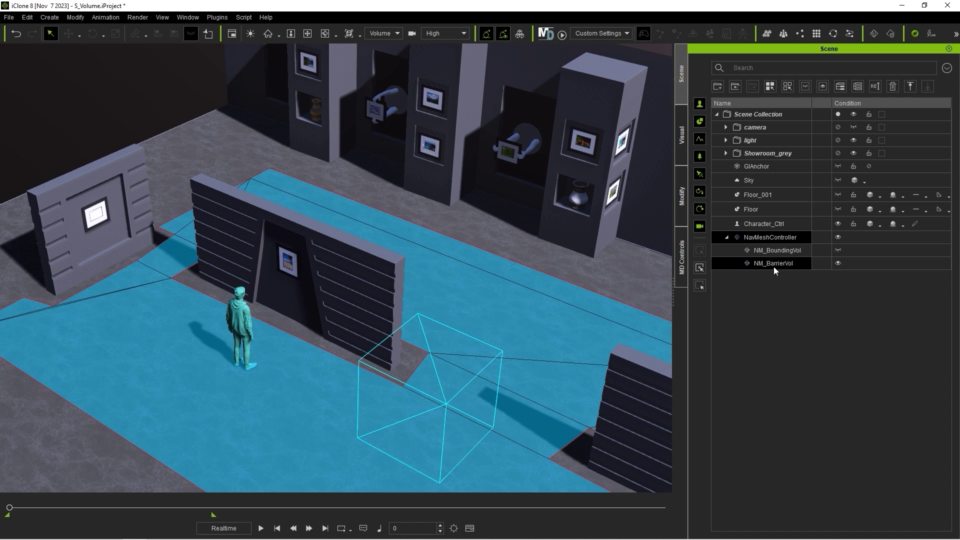
key("r")
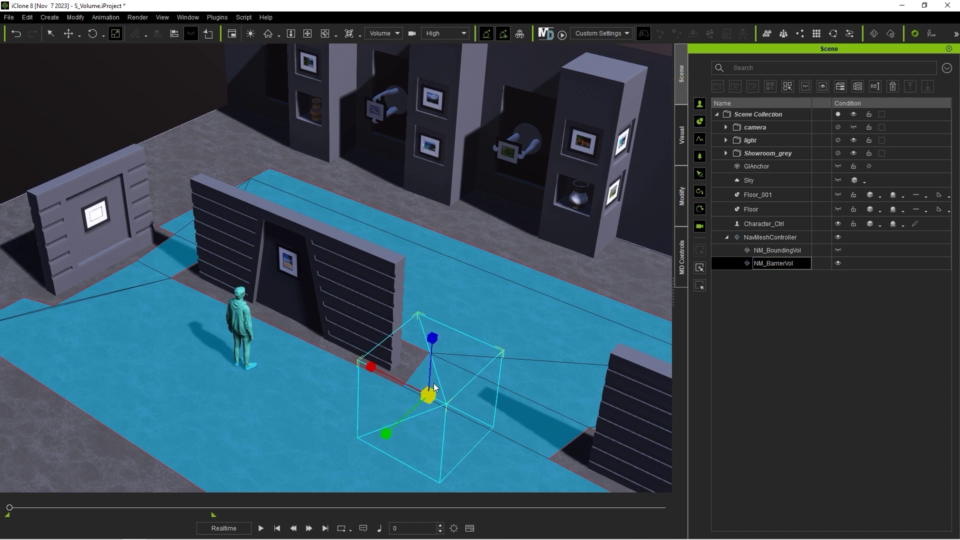
left_click_drag(371, 366, 402, 416)
key("q")
double_click(775, 264)
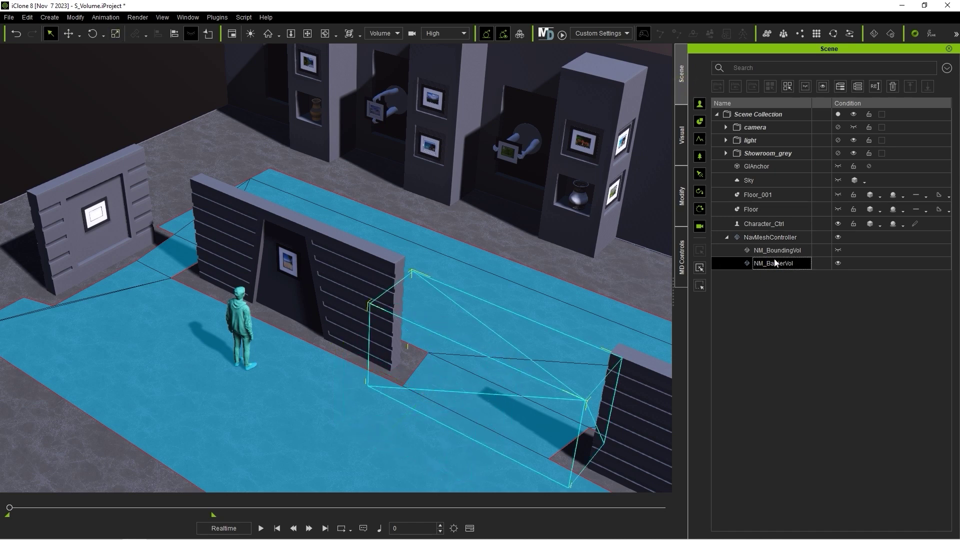
left_click(895, 37)
- Test the character walking past the barrier, then raise the crowd Amount to 32
key("ctrl+space")
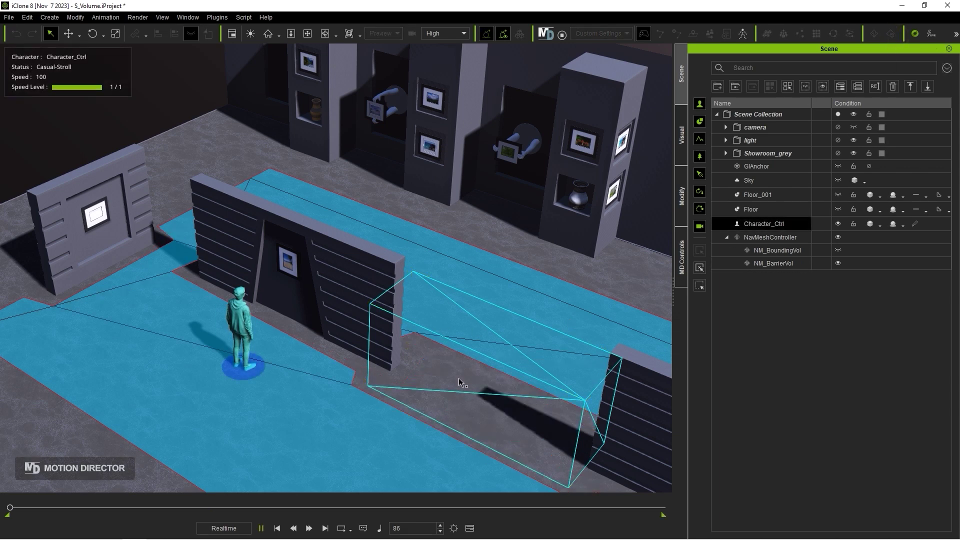
left_click(458, 399)
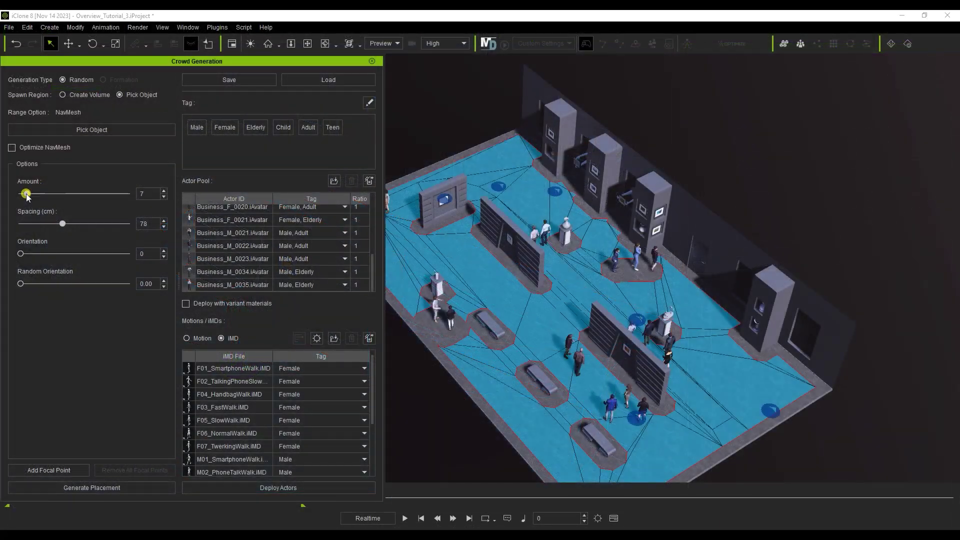
left_click_drag(27, 193, 49, 200)
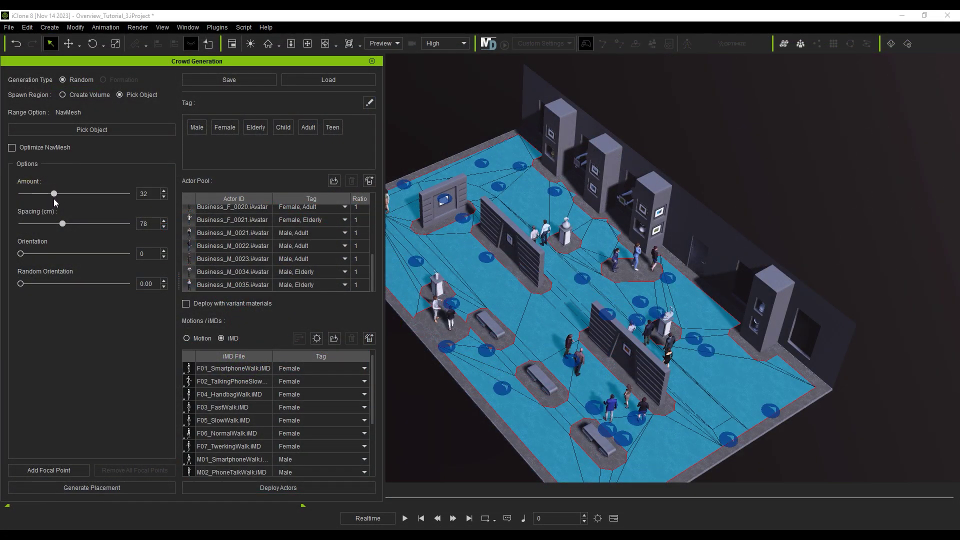